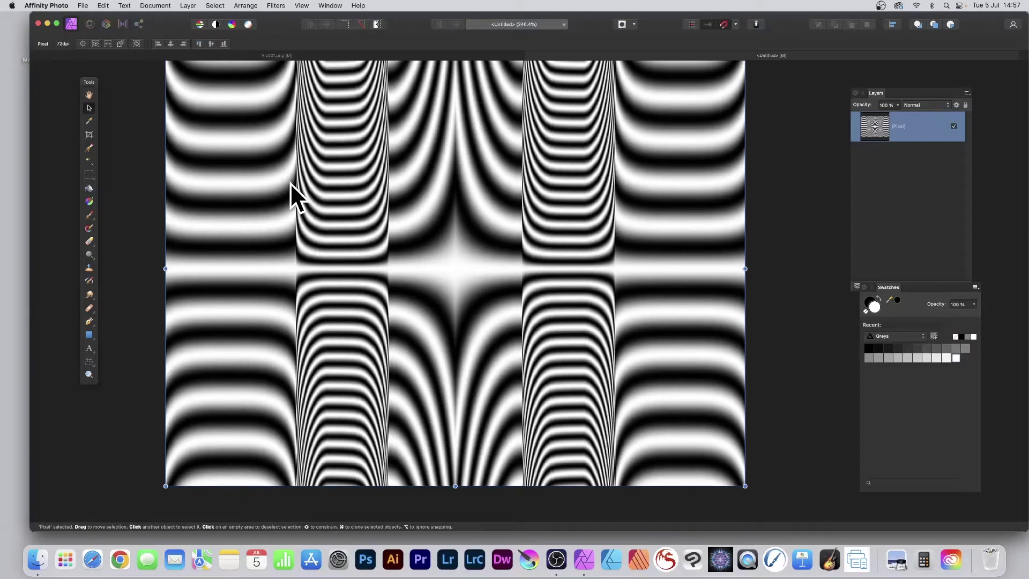
Undo Procedural Texture from the Edit menu, returning the pixel layer to solid black.
left_click(107, 4)
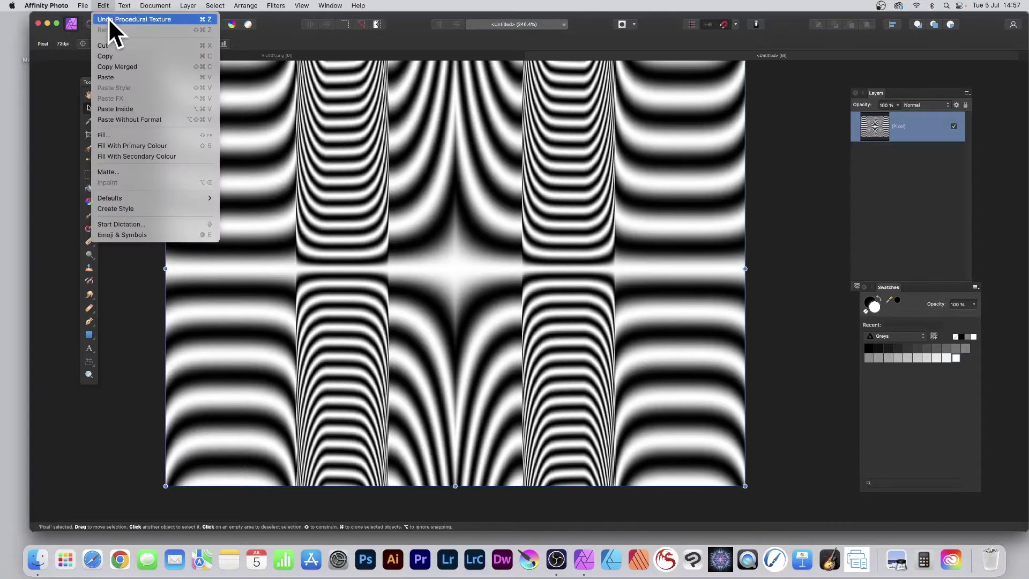
left_click(118, 19)
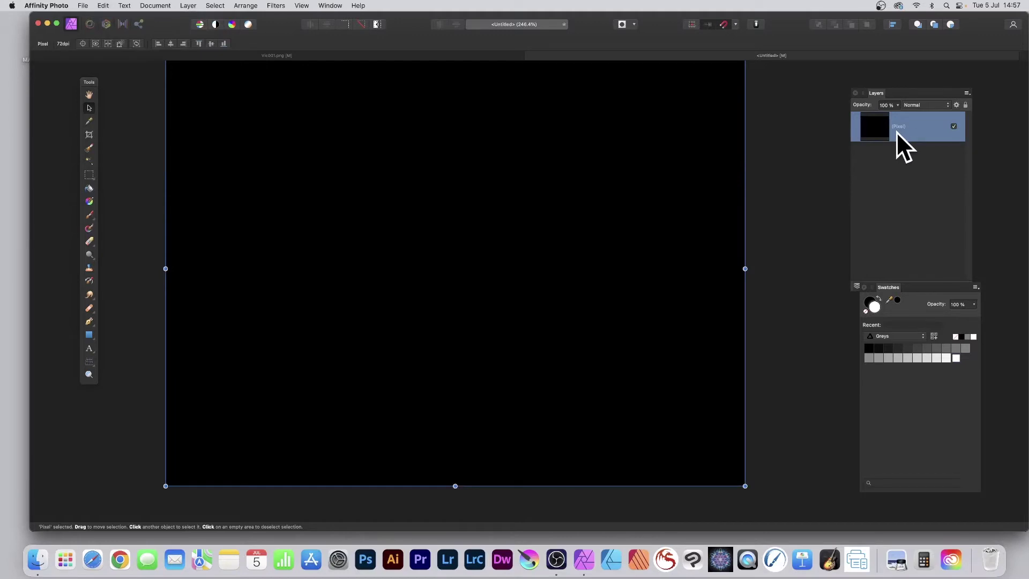
Open the Procedural Texture filter and load the Noise 3 preset.
left_click(274, 6)
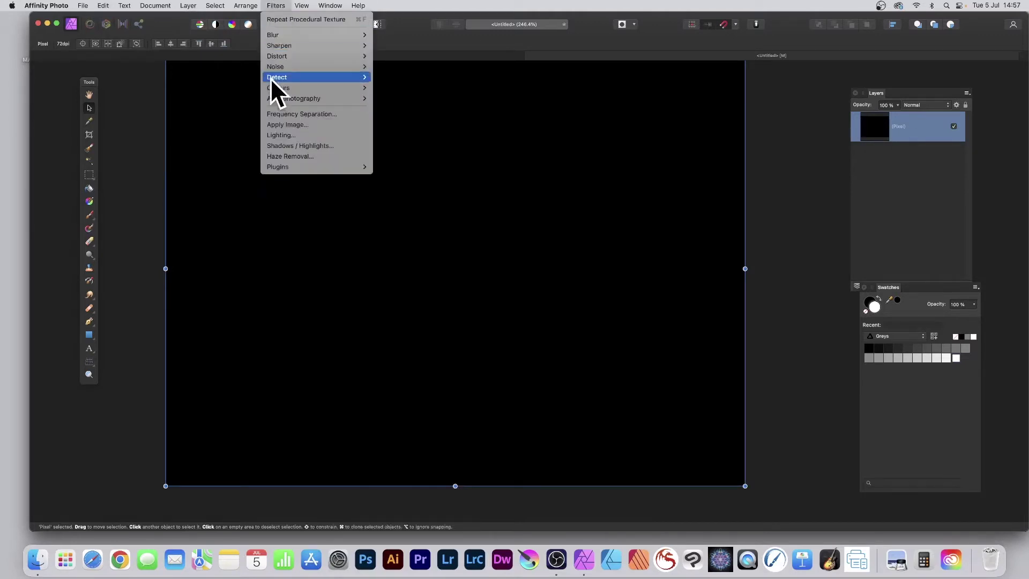
mouse_move(279, 89)
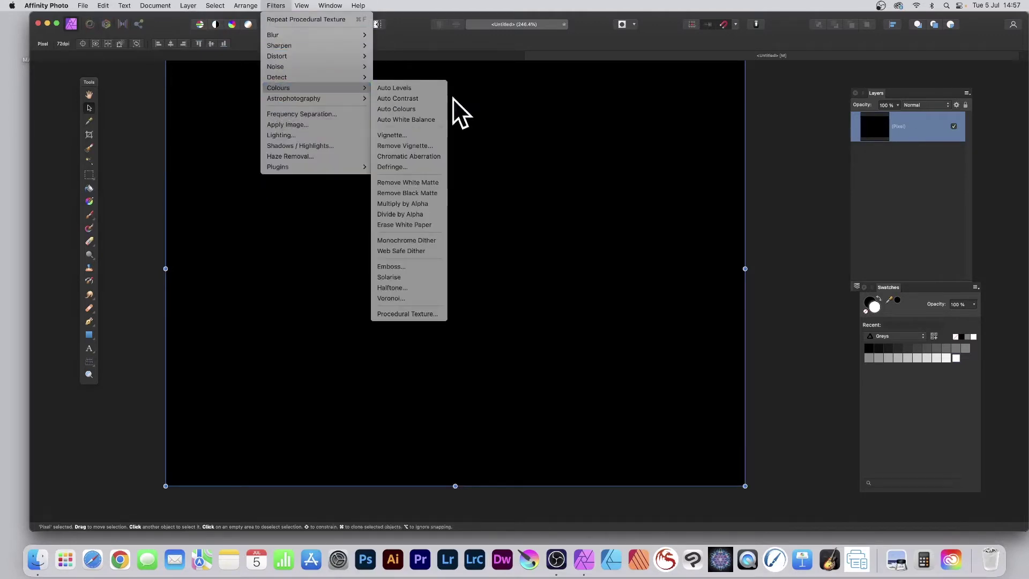
left_click(408, 314)
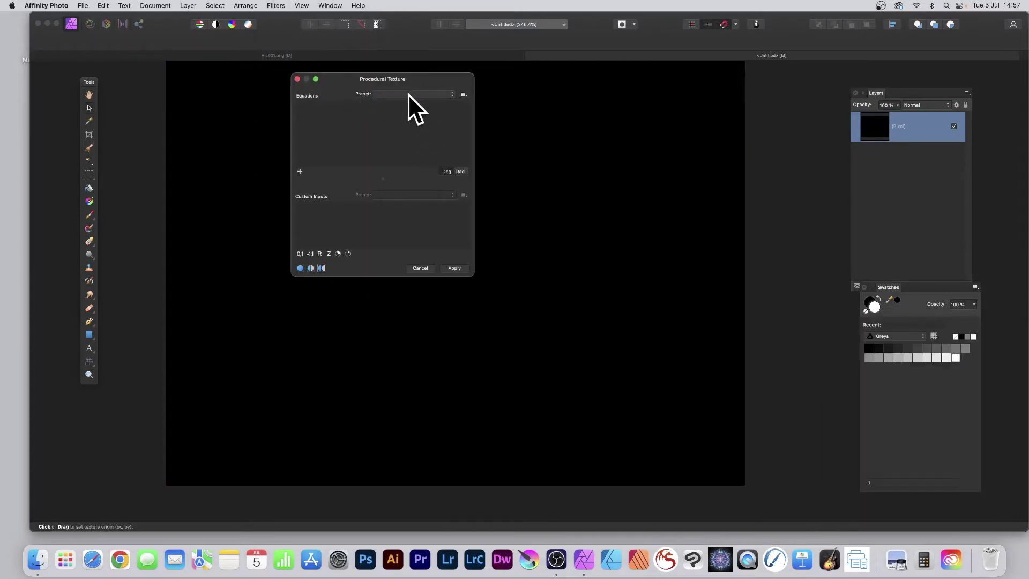
left_click(401, 96)
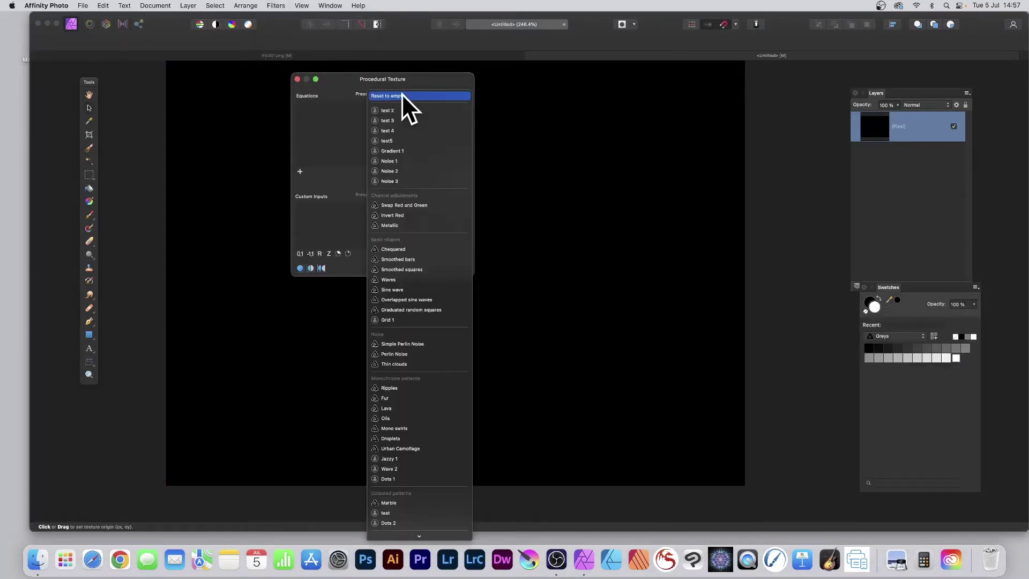
left_click(394, 182)
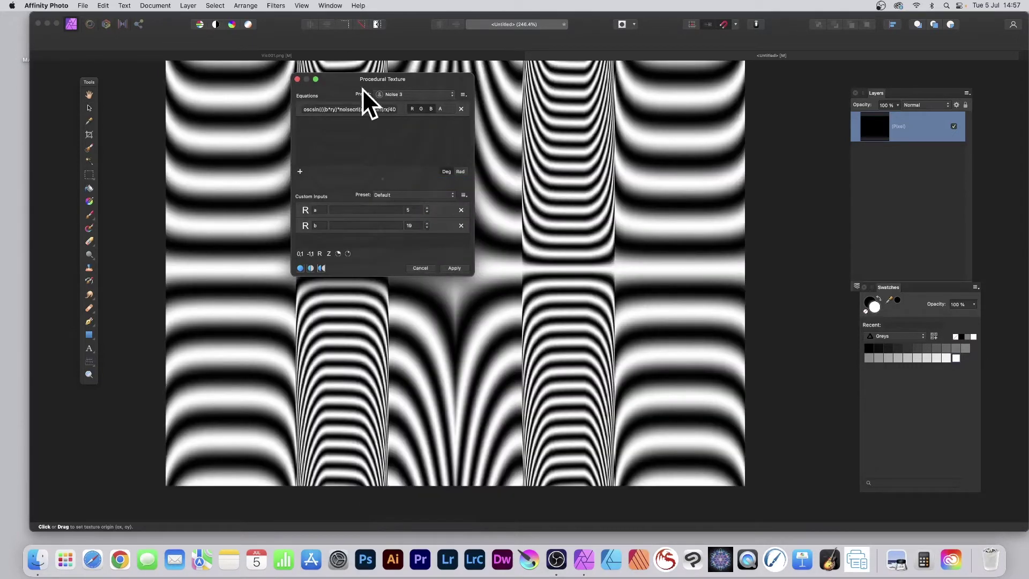
Move and enlarge the texture dialog, then add and remove a second equation row.
left_click_drag(362, 89, 423, 84)
left_click_drag(529, 271, 586, 268)
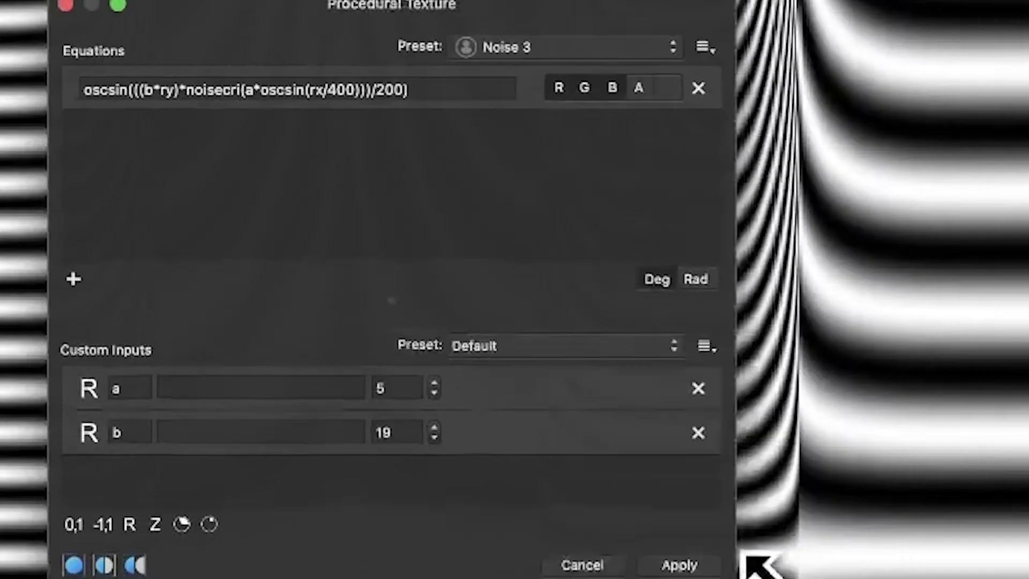
left_click_drag(745, 555, 1028, 578)
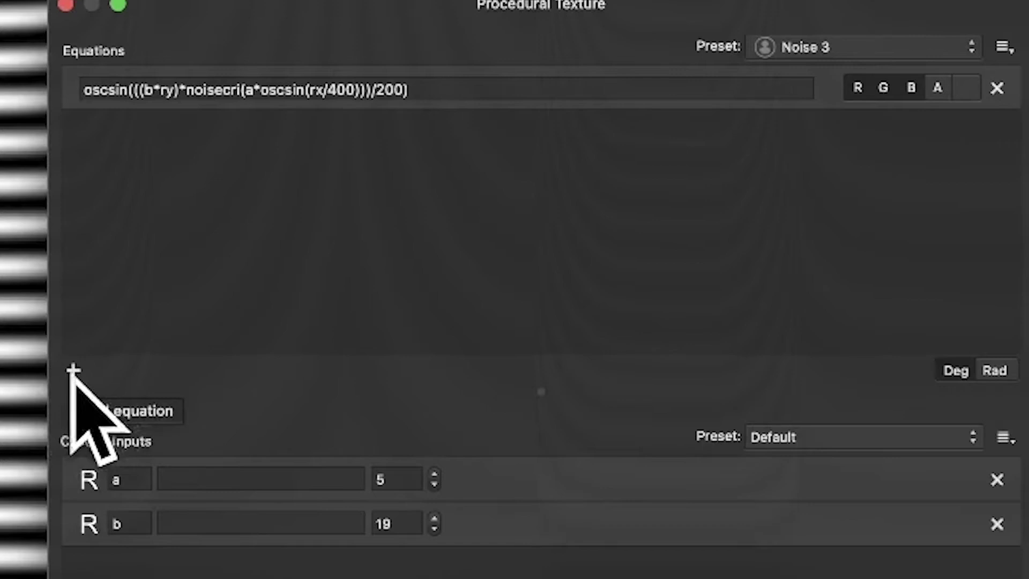
left_click(73, 370)
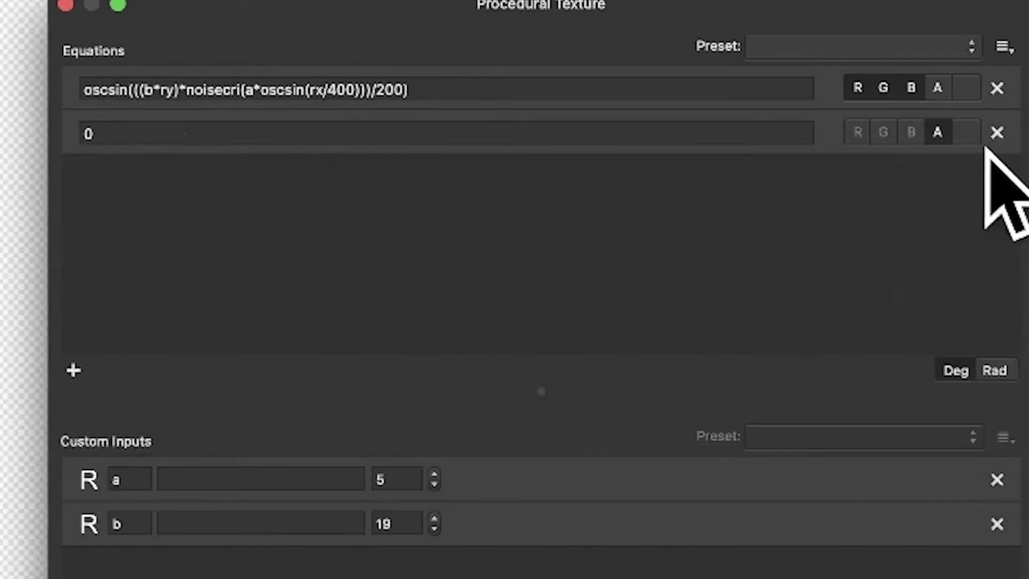
left_click(998, 132)
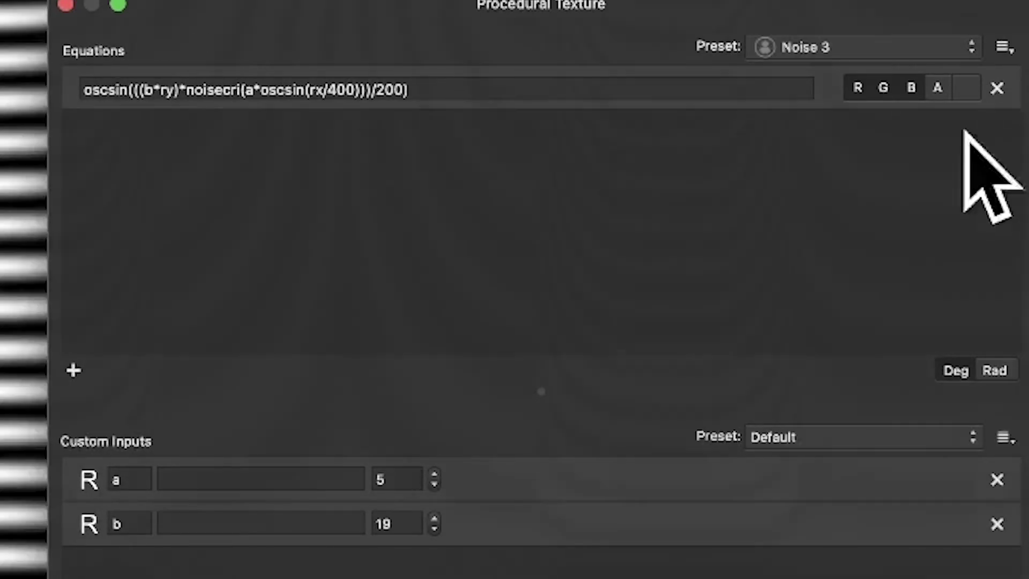
left_click(456, 92)
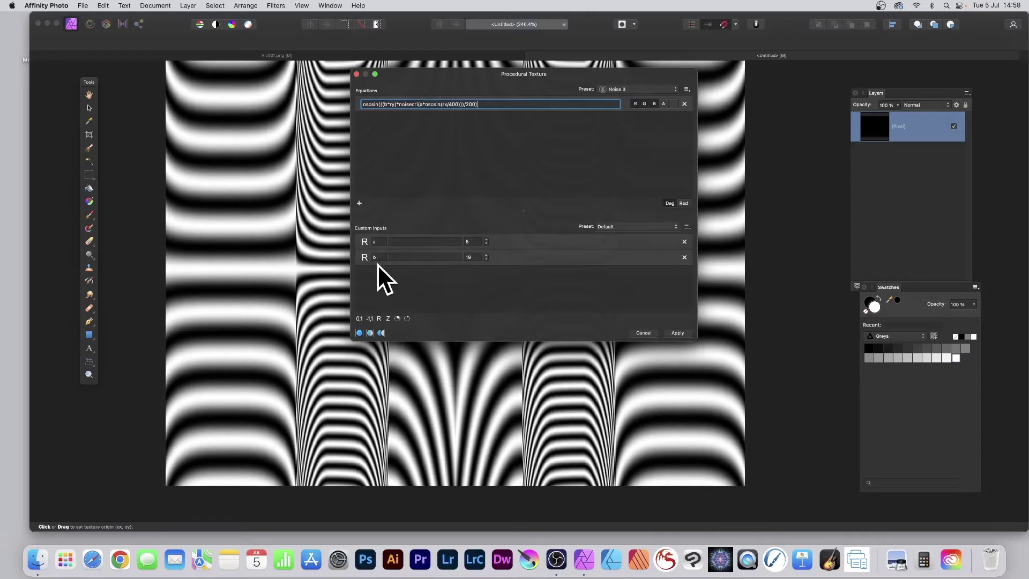
Change custom input a from 5 to 30 and b from 19 to 2.
left_click(486, 259)
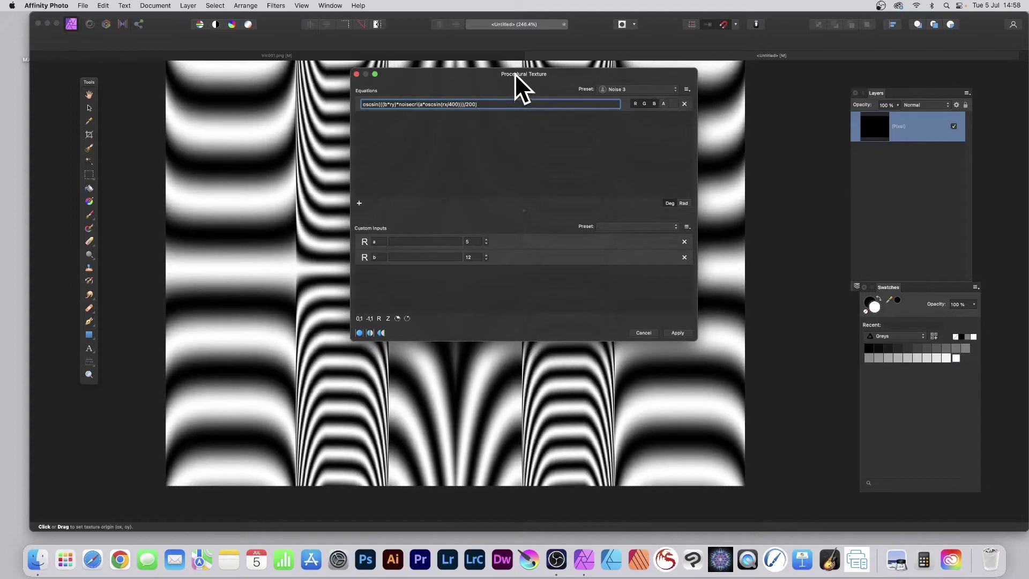
left_click_drag(515, 73, 723, 78)
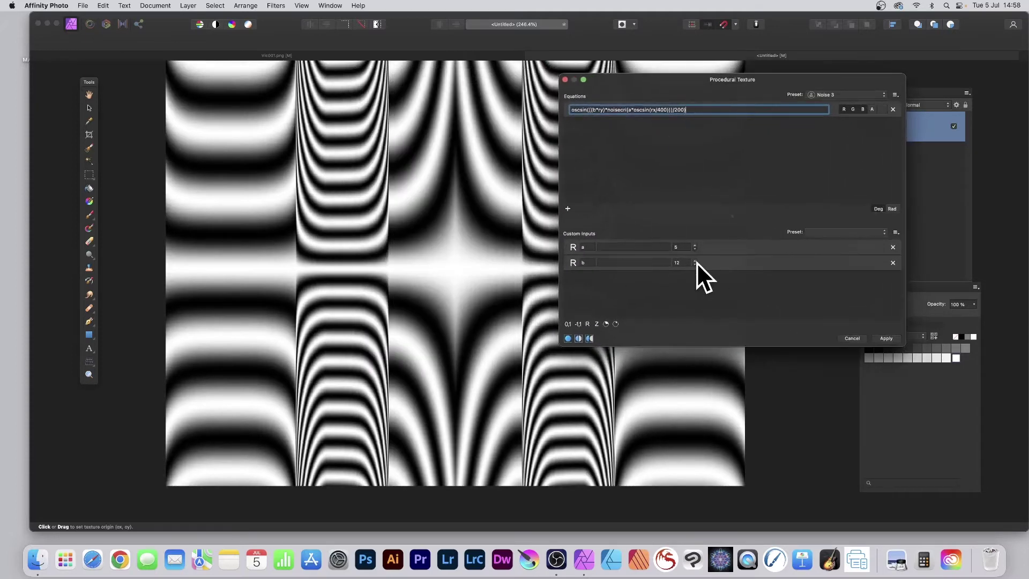
left_click_drag(695, 263, 695, 245)
left_click(696, 246)
left_click(681, 247)
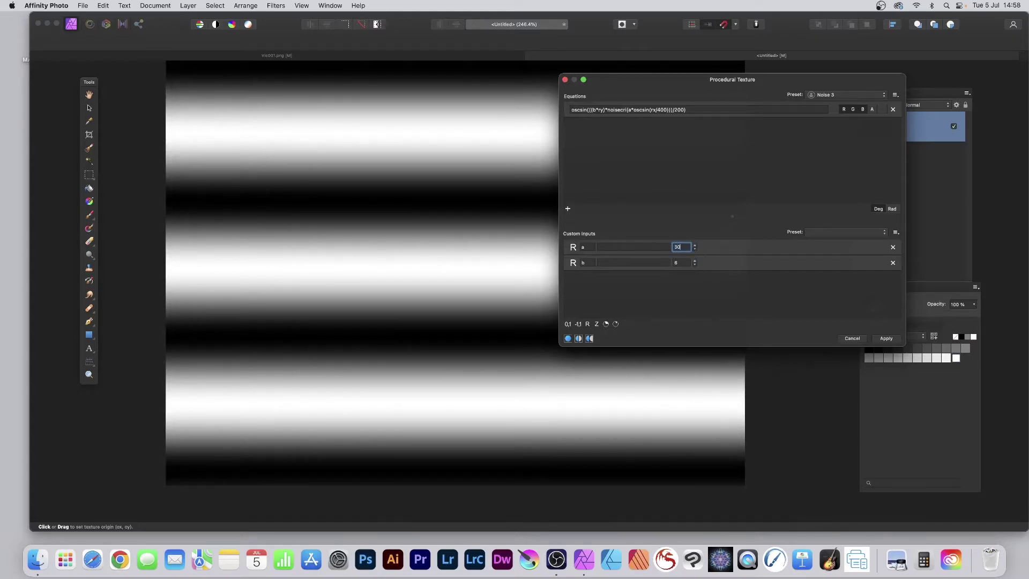
key("Return")
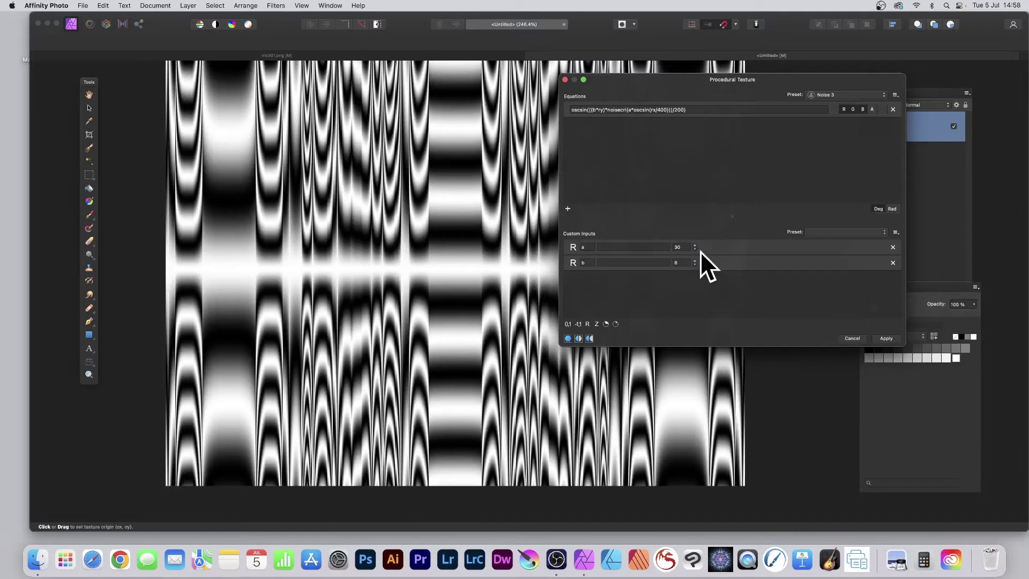
left_click(679, 262)
type("2")
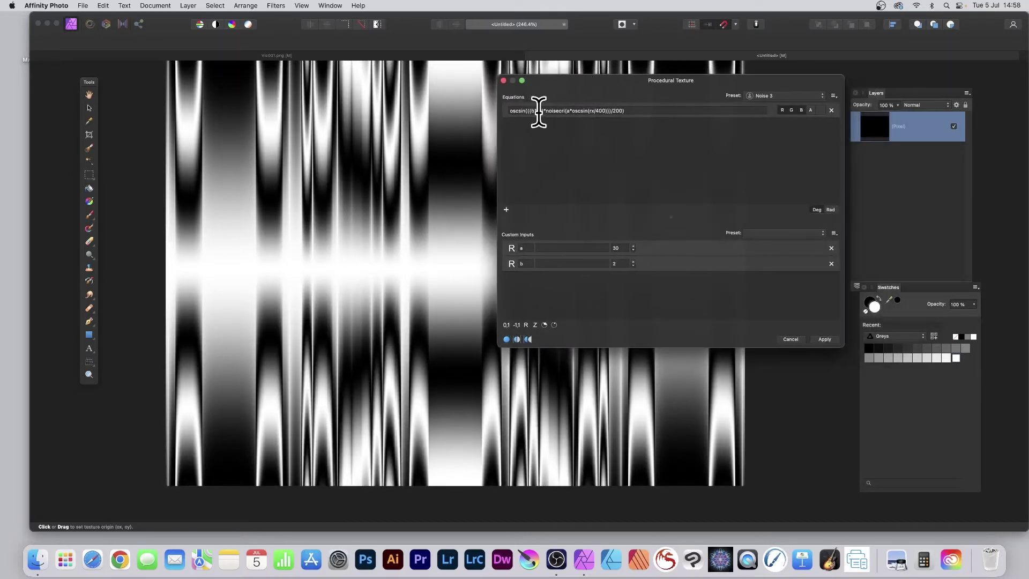
Set a new texture origin and rewrite the b term as b*(ry-2*rx), slanting the streaks.
left_click(624, 110)
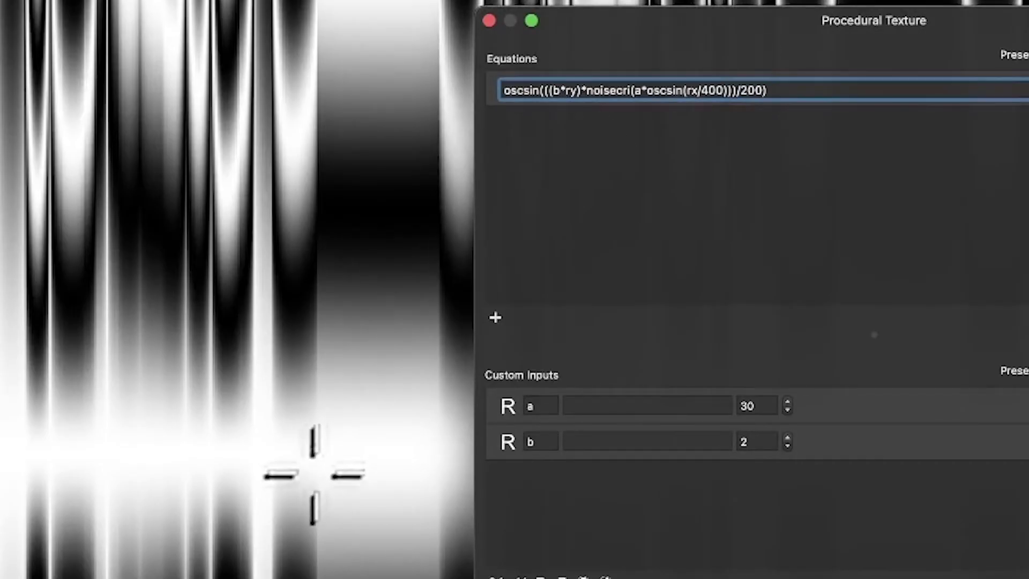
left_click_drag(310, 475, 349, 165)
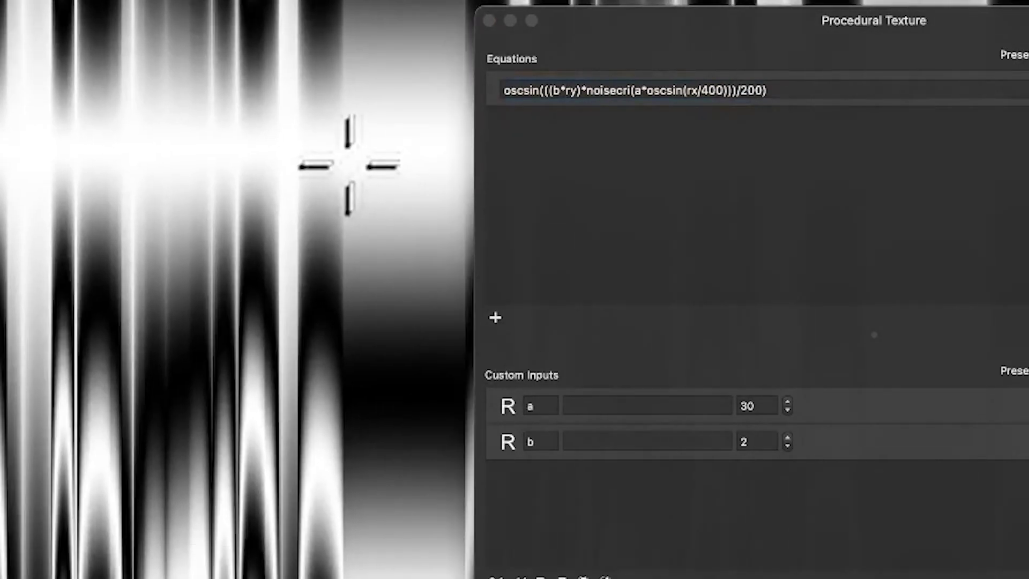
left_click(563, 89)
left_click(564, 89)
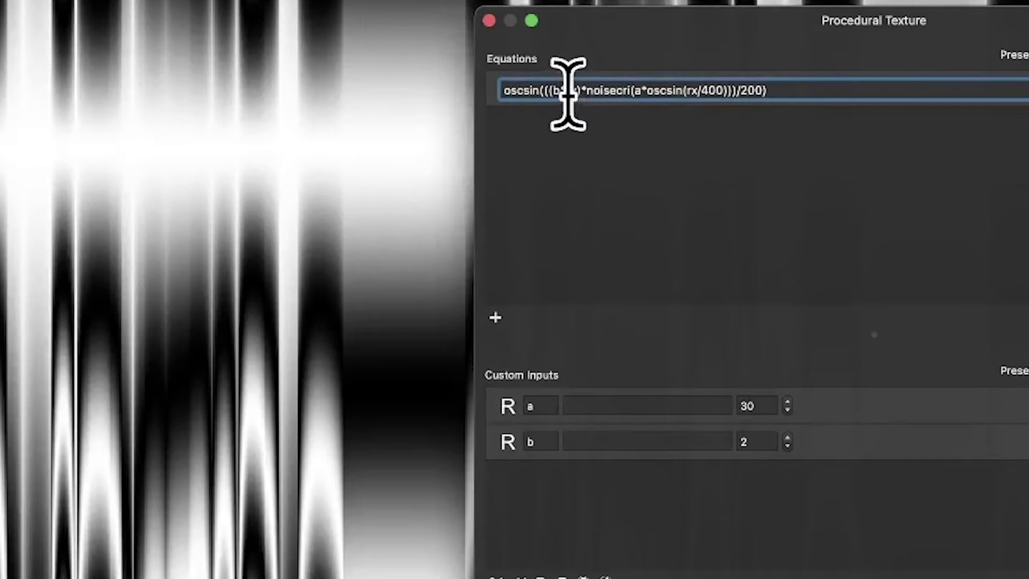
type("(")
key("Right")
key("Right")
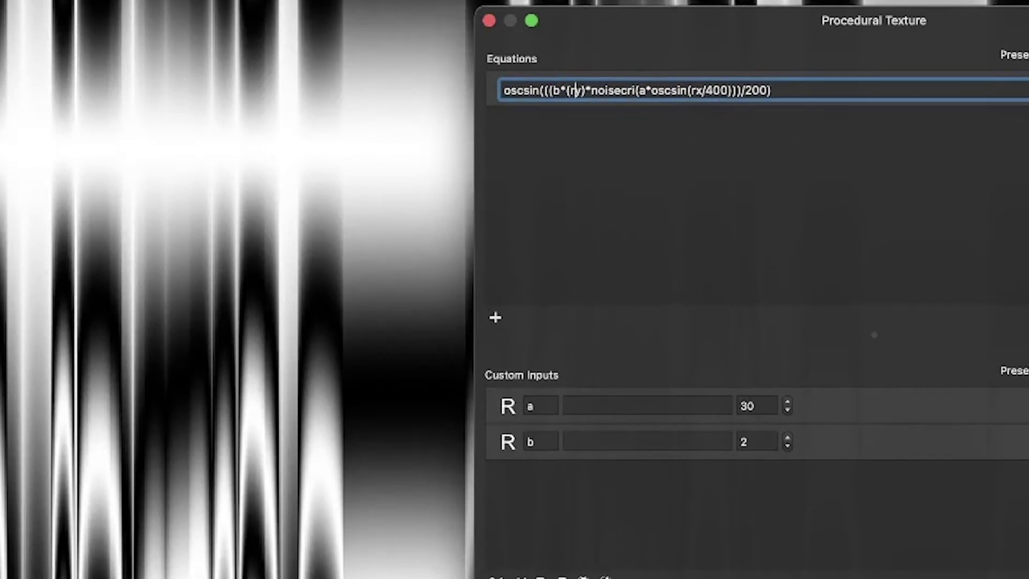
type("-rx")
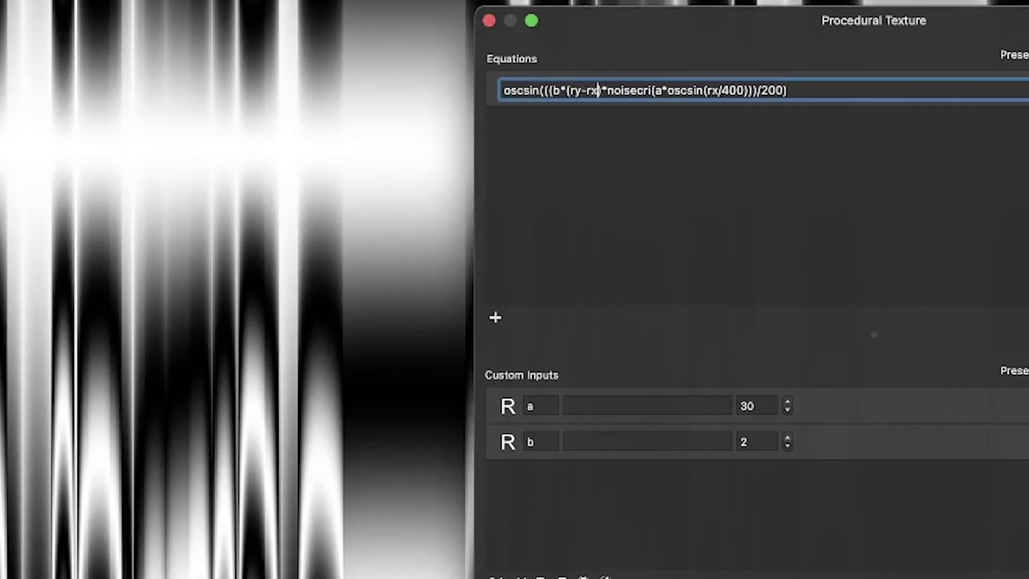
type(")")
key("Return")
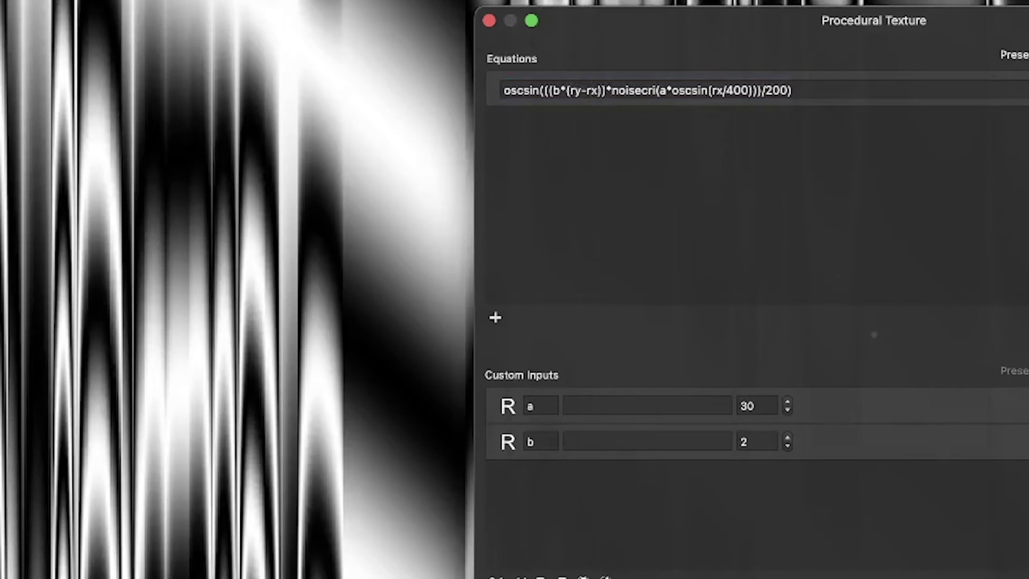
left_click(586, 91)
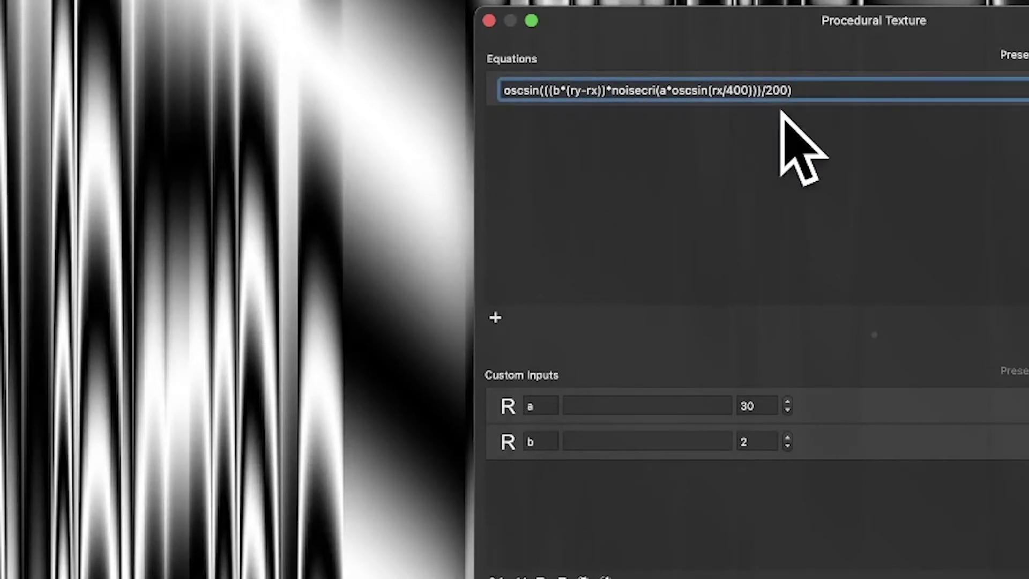
type("2*")
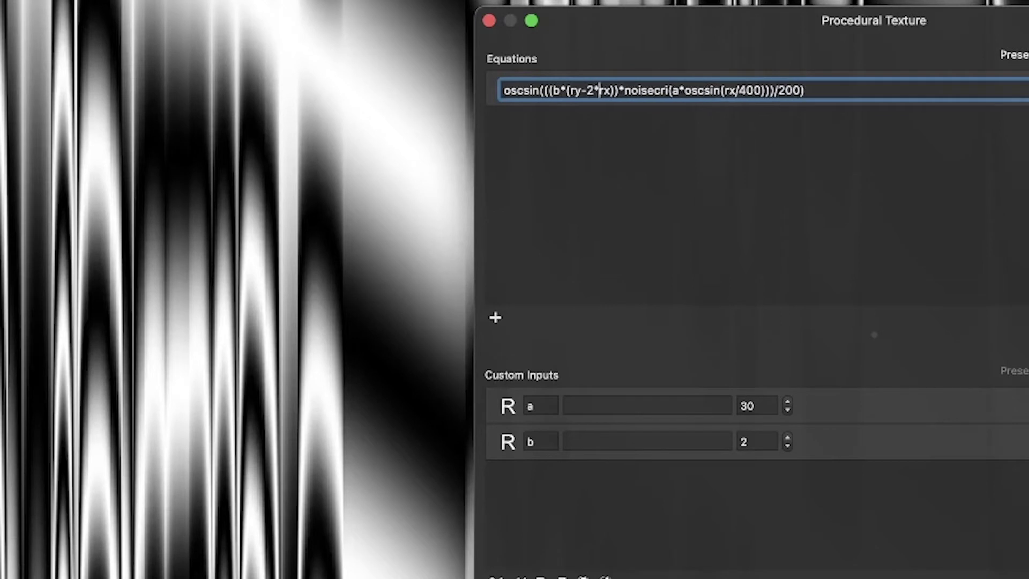
key("Return")
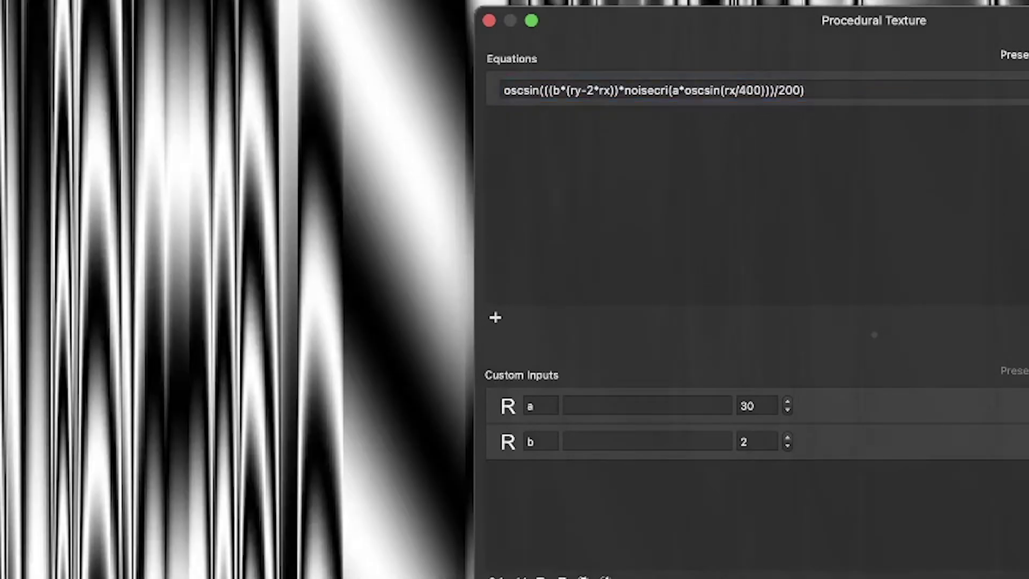
Rewrite the inner oscsin term from rx/400 to (rx+ry)/400, crossing the diagonal bands.
left_click(725, 90)
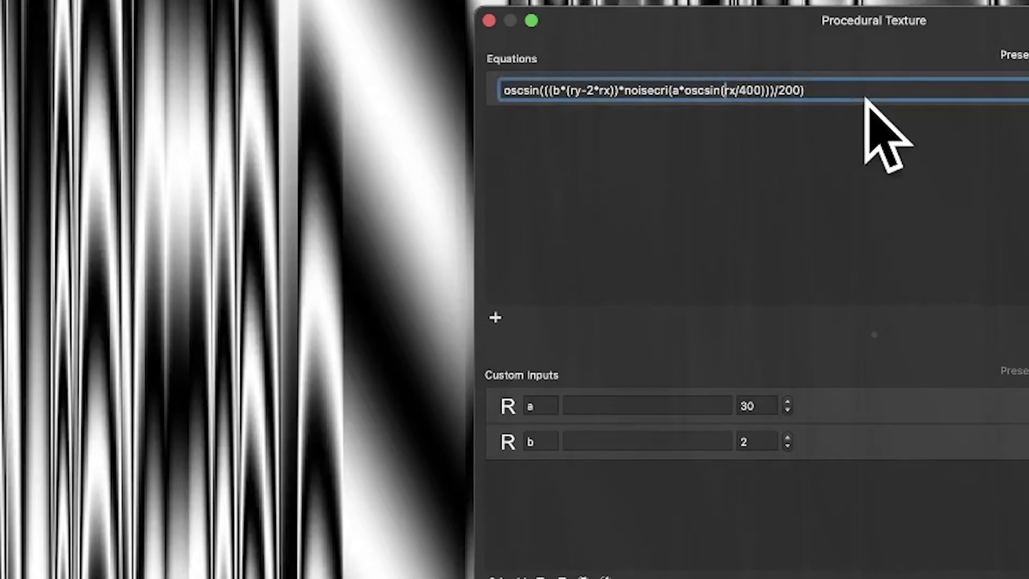
type("(")
key("Right")
key("Right")
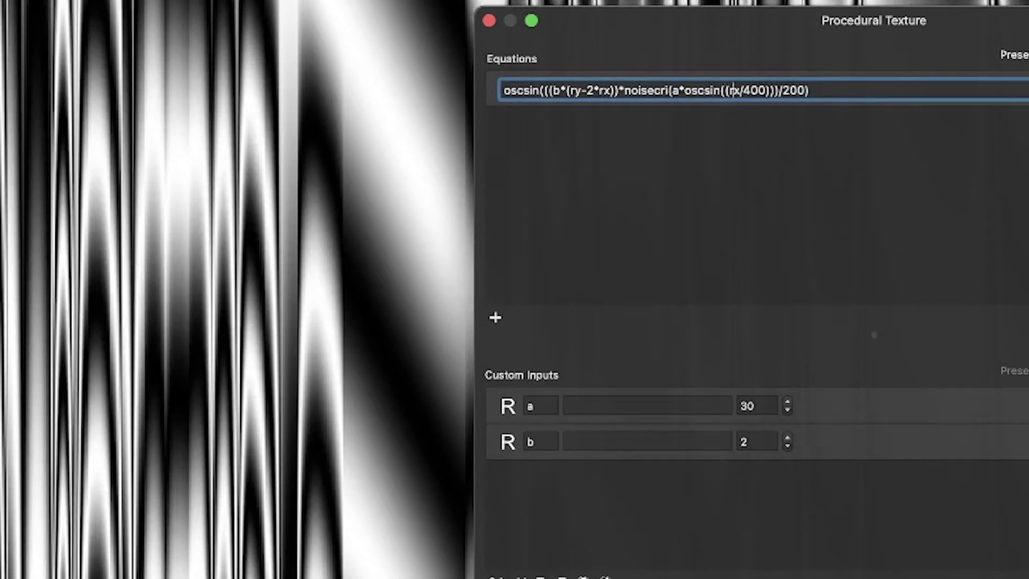
type("-ry")
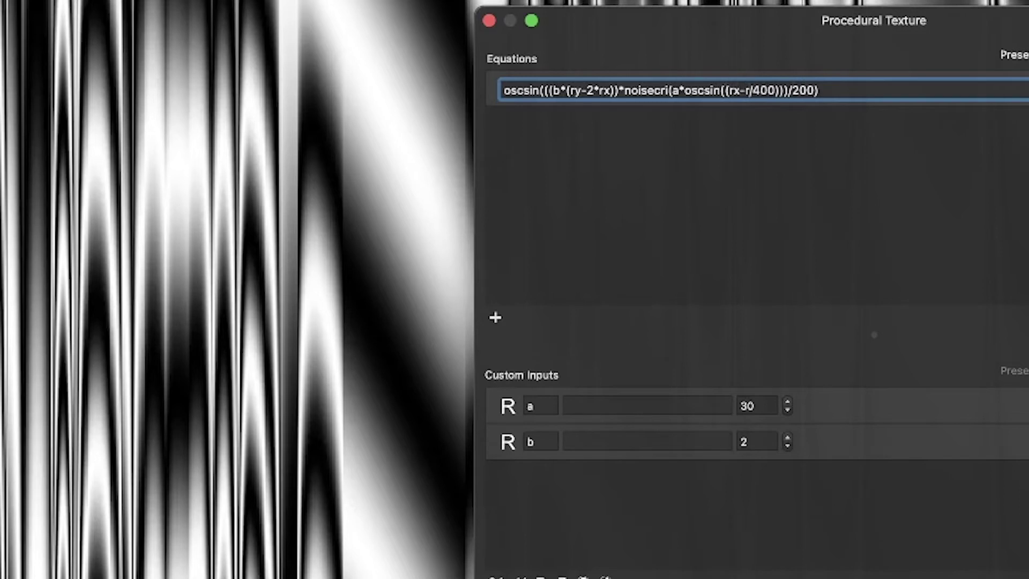
type(")")
key("Return")
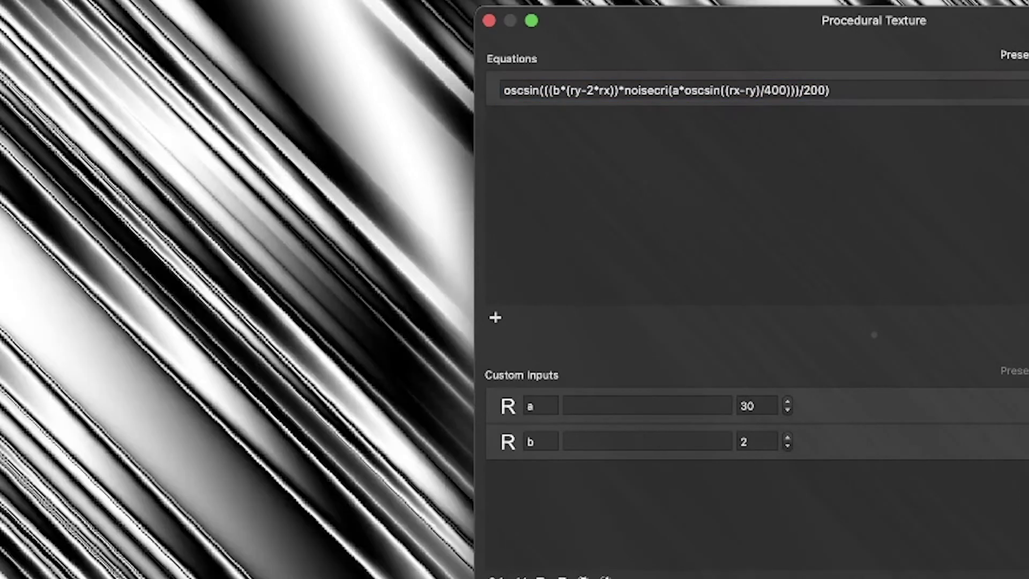
left_click(740, 90)
key("shift+Right")
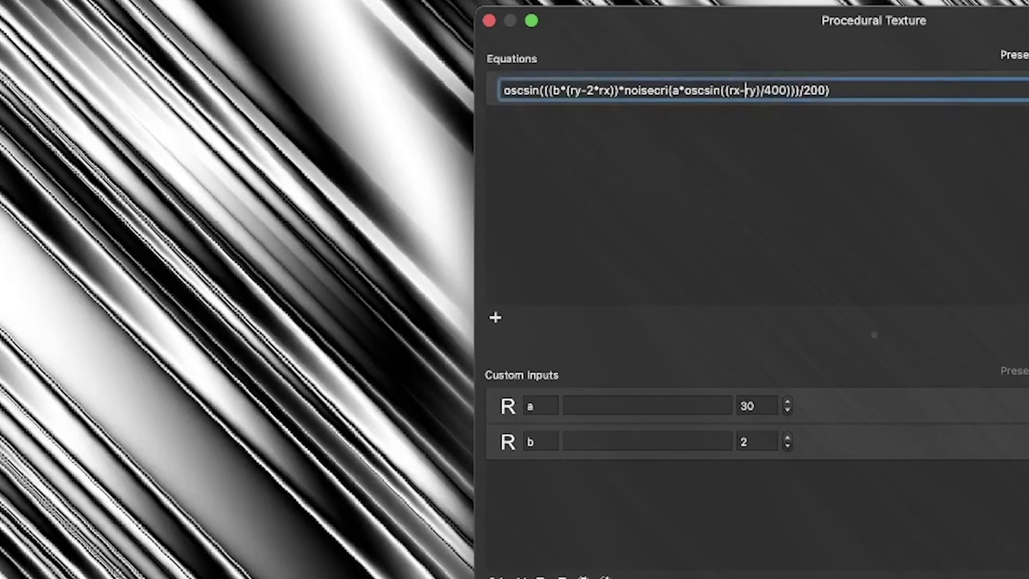
type("+")
key("Return")
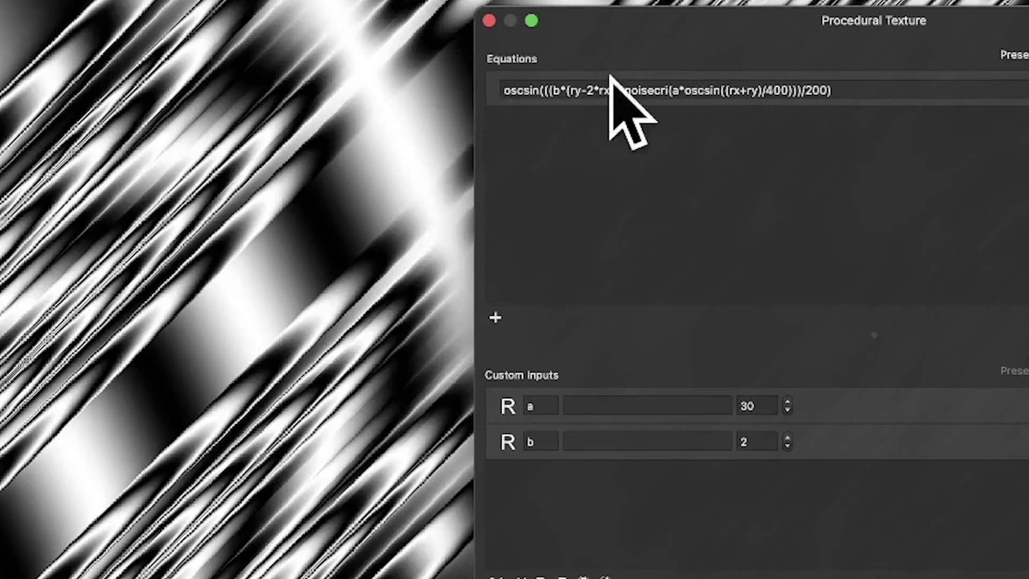
Swap noisecr for plain noise in the equation to compare the texture.
left_click(667, 91)
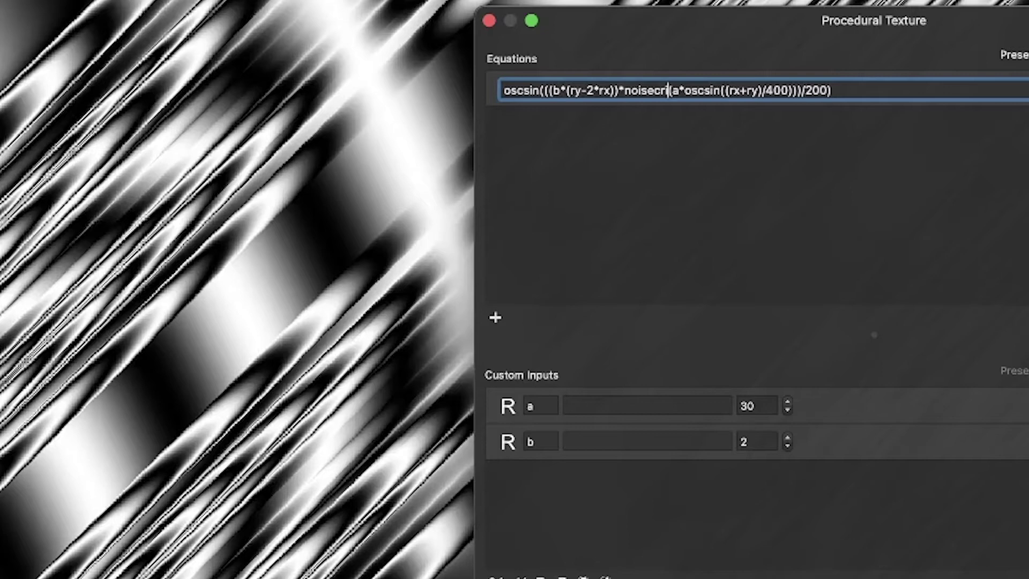
key("BackSpace")
key("BackSpace")
key("Return")
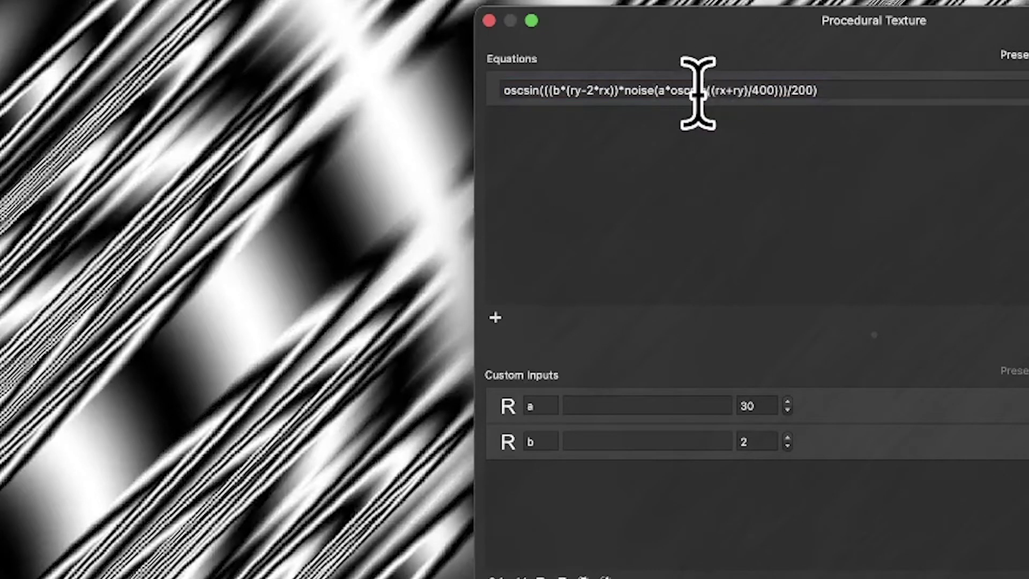
Restore the noisecr function and bring up the texture preset list.
left_click(654, 91)
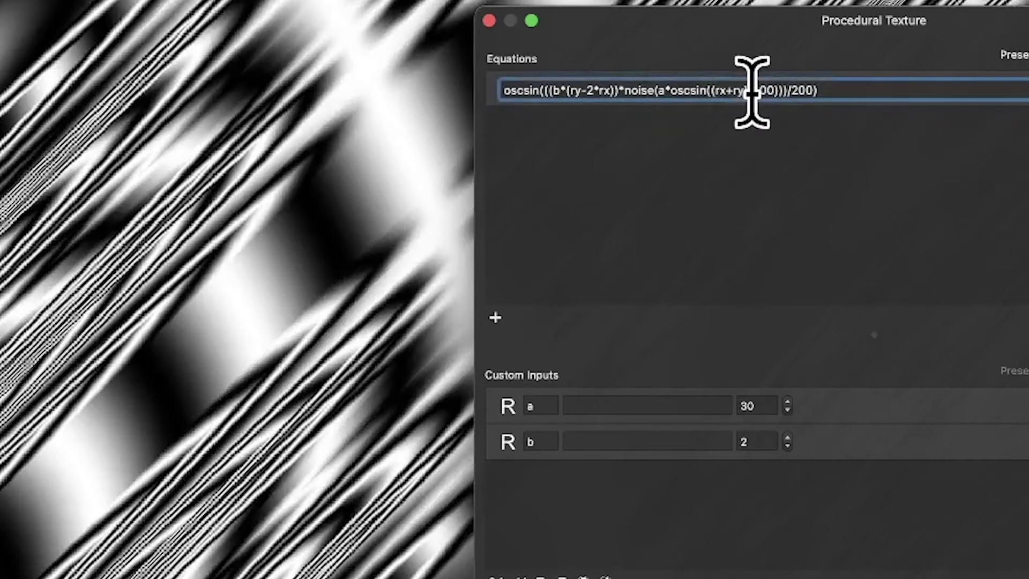
type("cr")
key("Return")
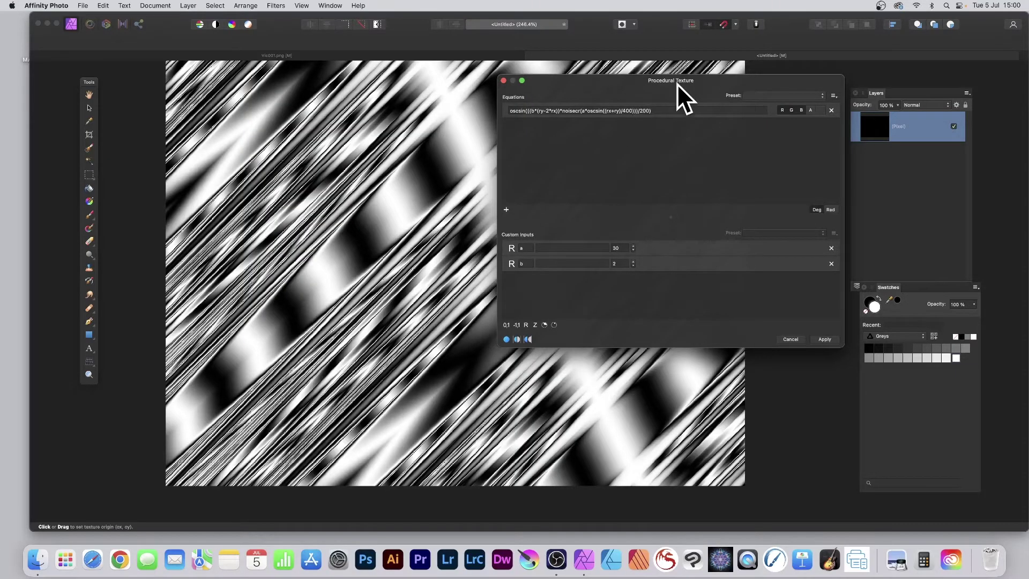
left_click_drag(677, 84, 578, 74)
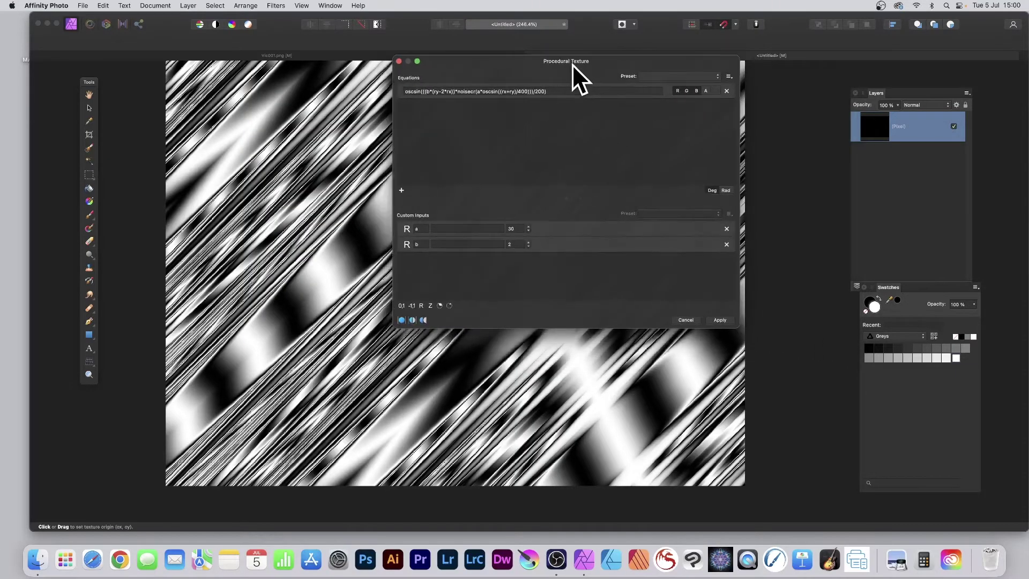
left_click(686, 88)
Load Noise 3, add separate green and blue channel equations, and make the texture opaque.
left_click(676, 173)
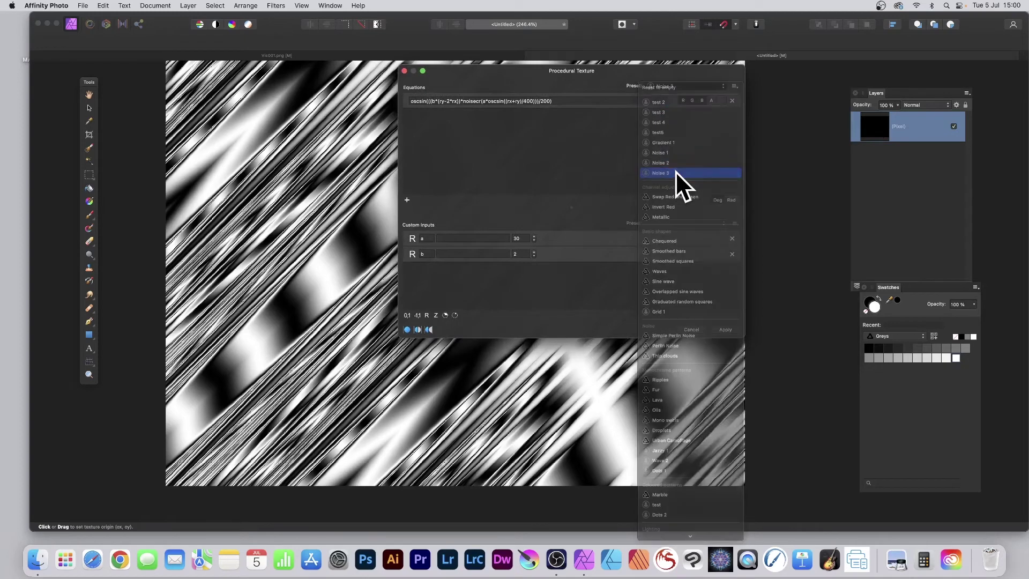
mouse_move(516, 73)
left_mouse_down()
mouse_move(587, 74)
mouse_move(527, 75)
left_mouse_up()
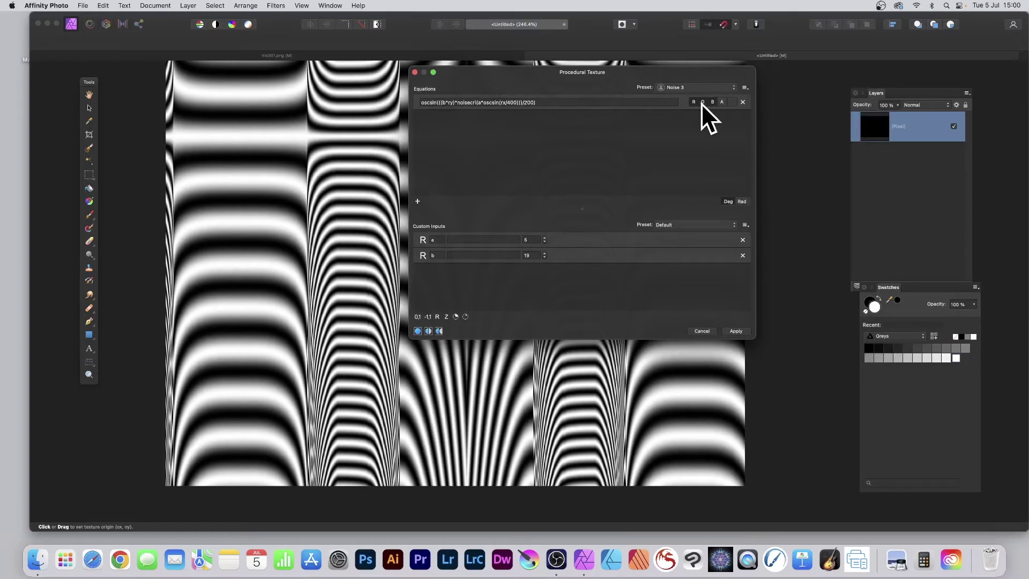
left_click(418, 201)
left_click(418, 201)
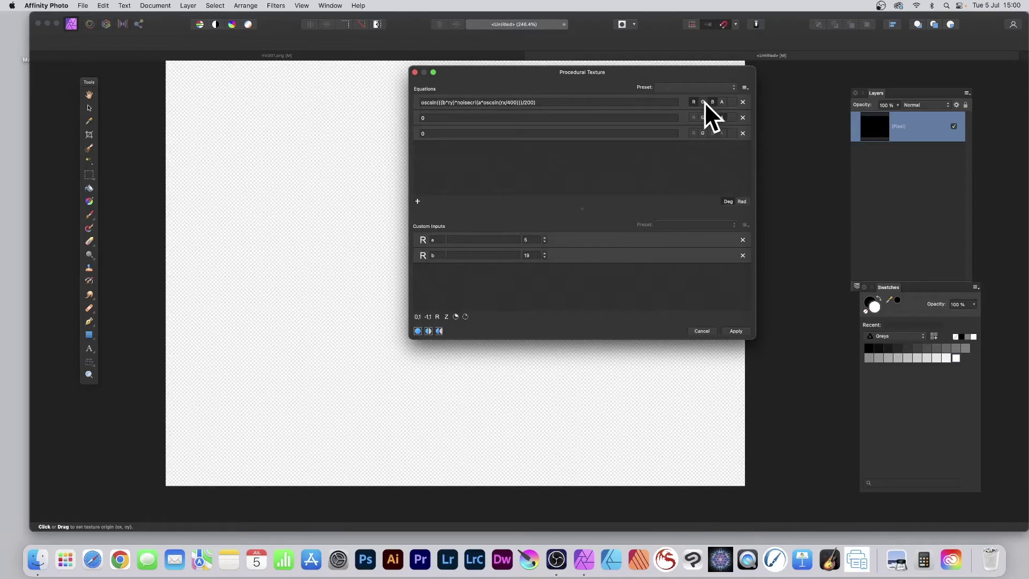
left_click(724, 117)
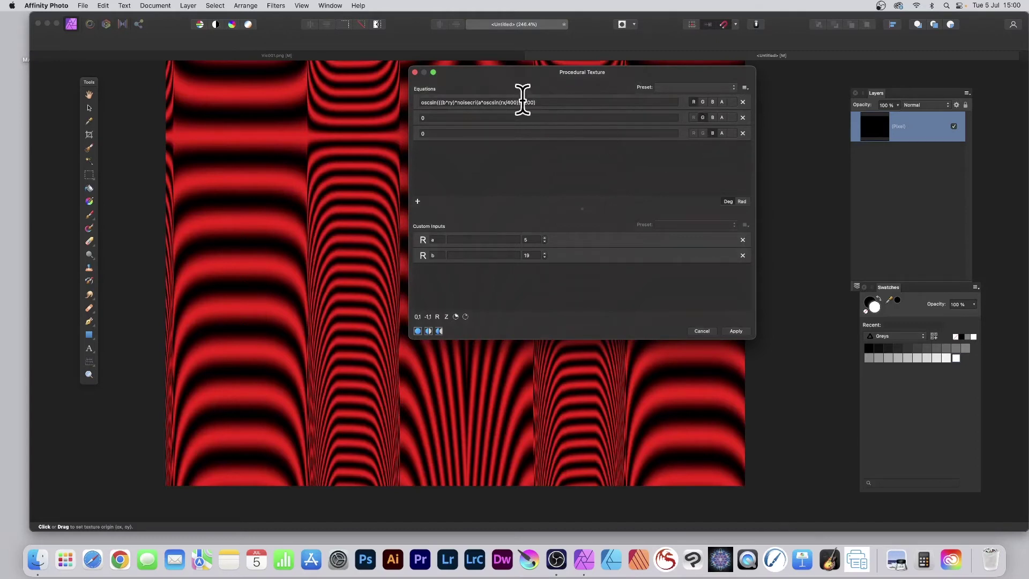
Copy the first equation into the green and blue equation rows.
left_click_drag(551, 102, 420, 78)
key("super+c")
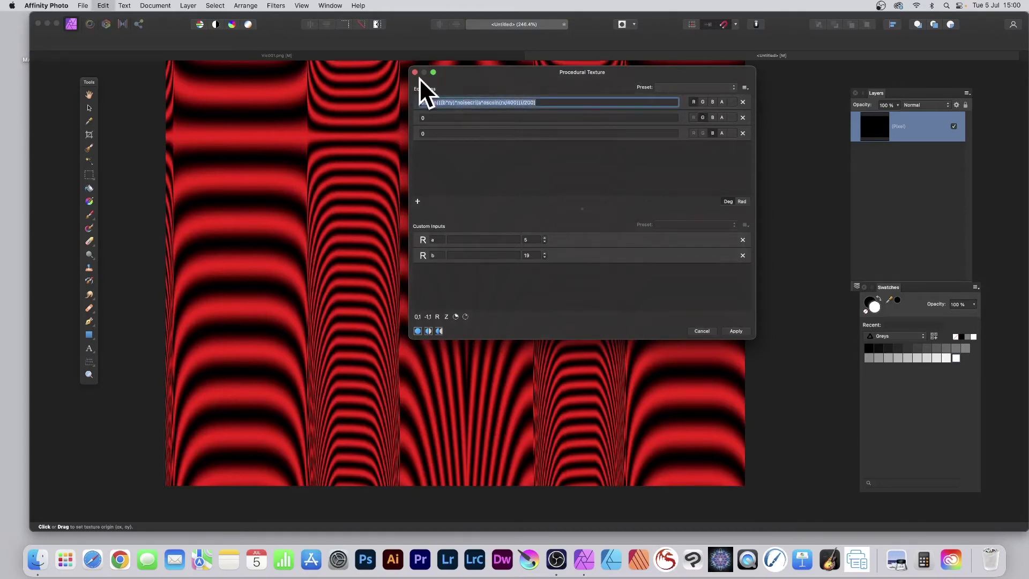
left_click(427, 117)
key("super+v")
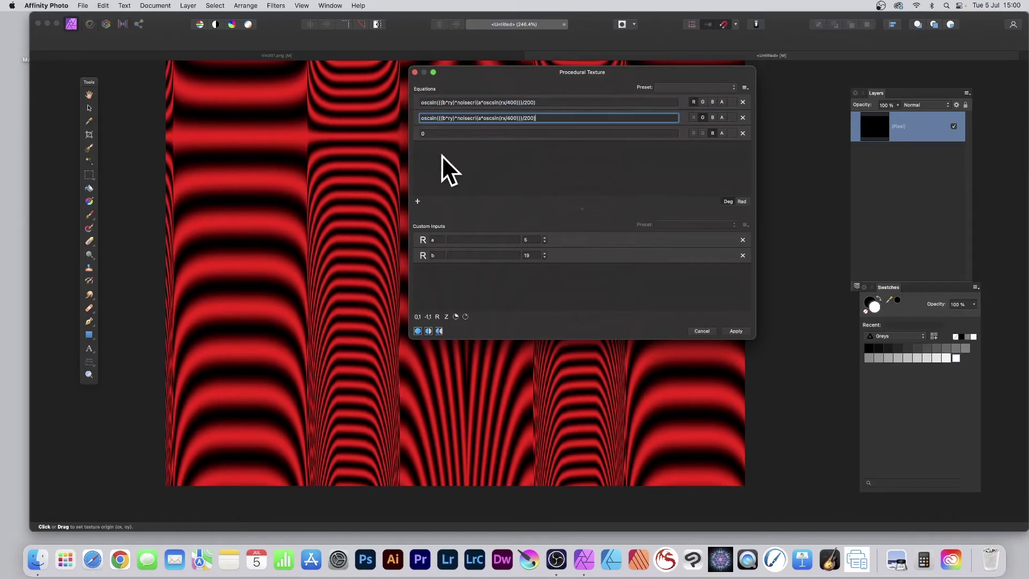
left_click(437, 133)
key("super+v")
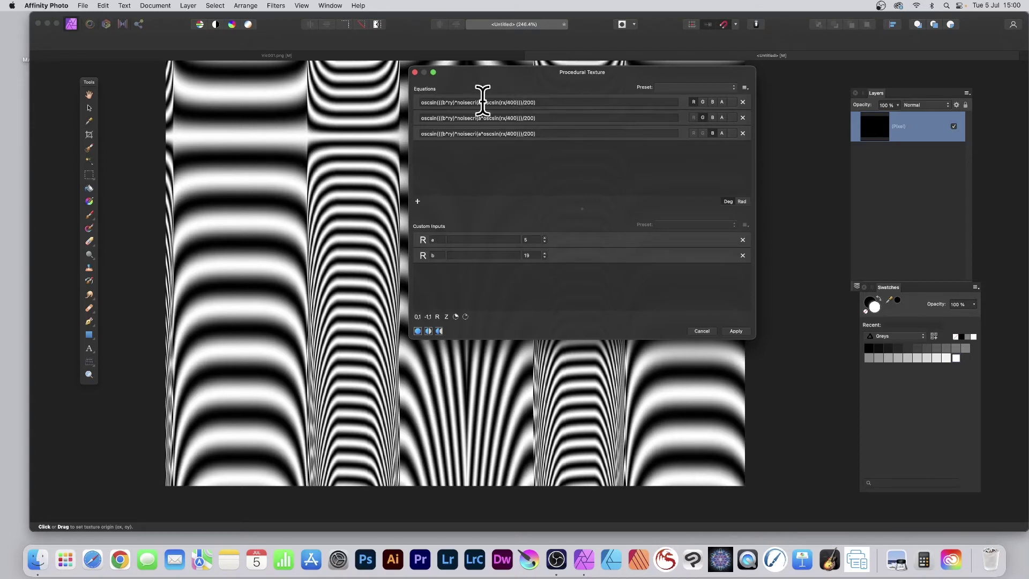
Offset rx by 100 in the red equation and ry by 200 in the green equation.
left_click(501, 101)
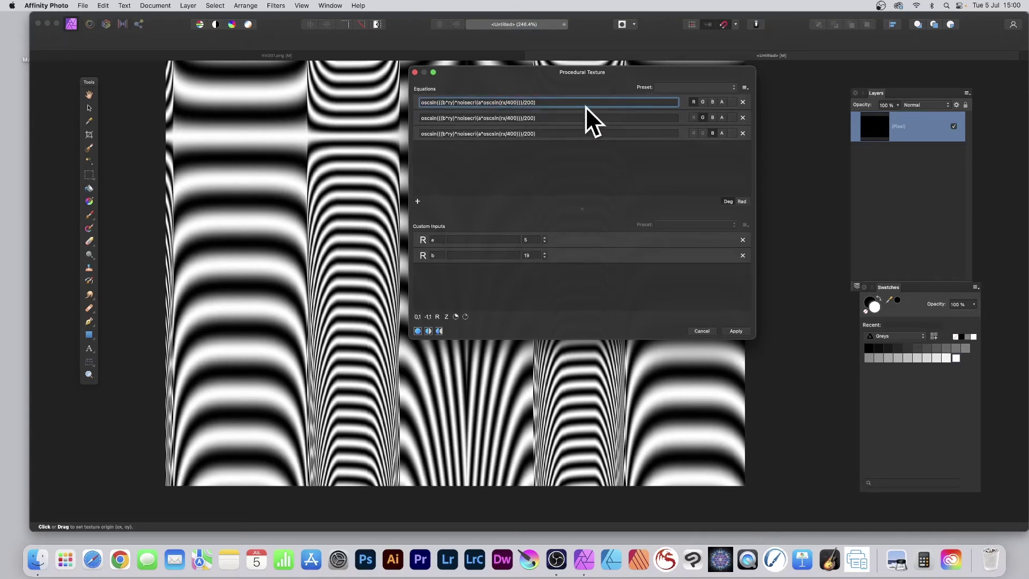
type("(")
key("Right")
key("Right")
type("+100)")
key("Return")
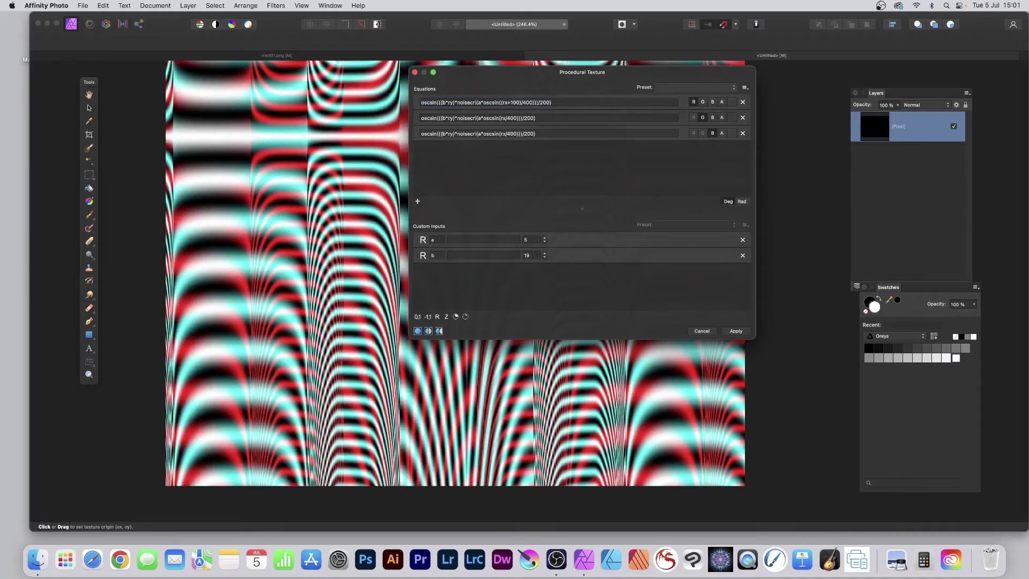
left_click(449, 118)
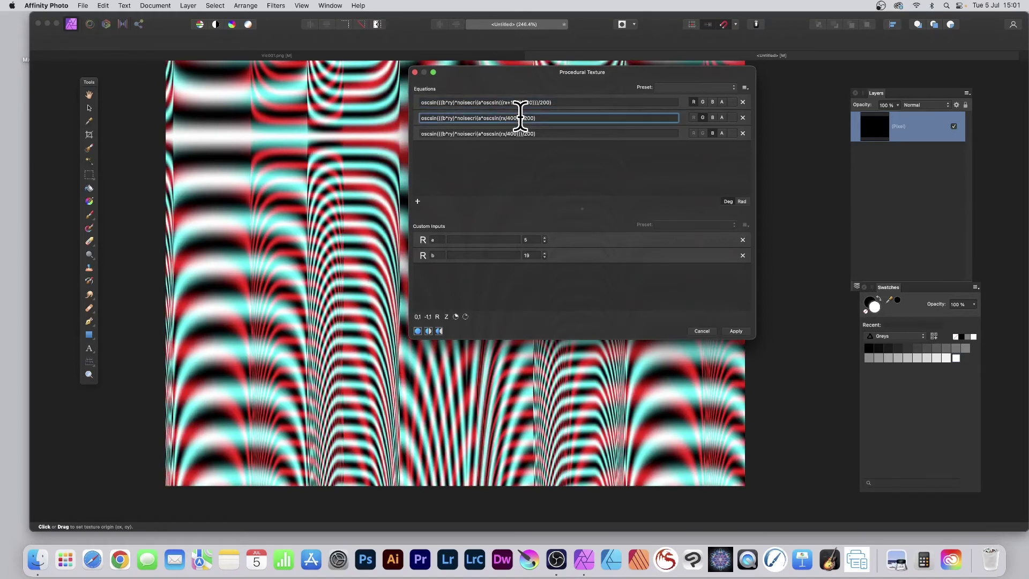
type("(")
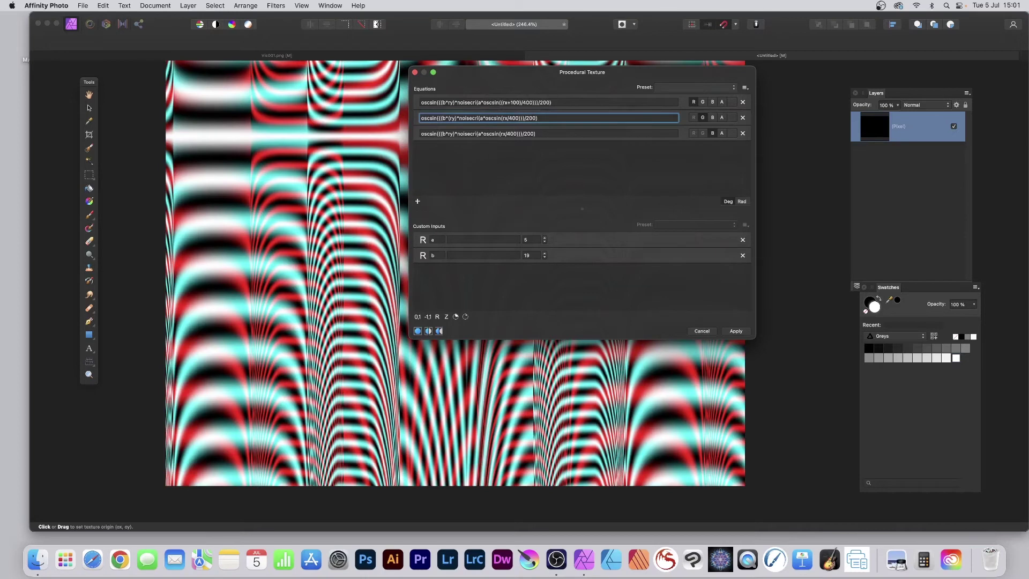
key("Right")
key("Right")
type("+200)")
key("Return")
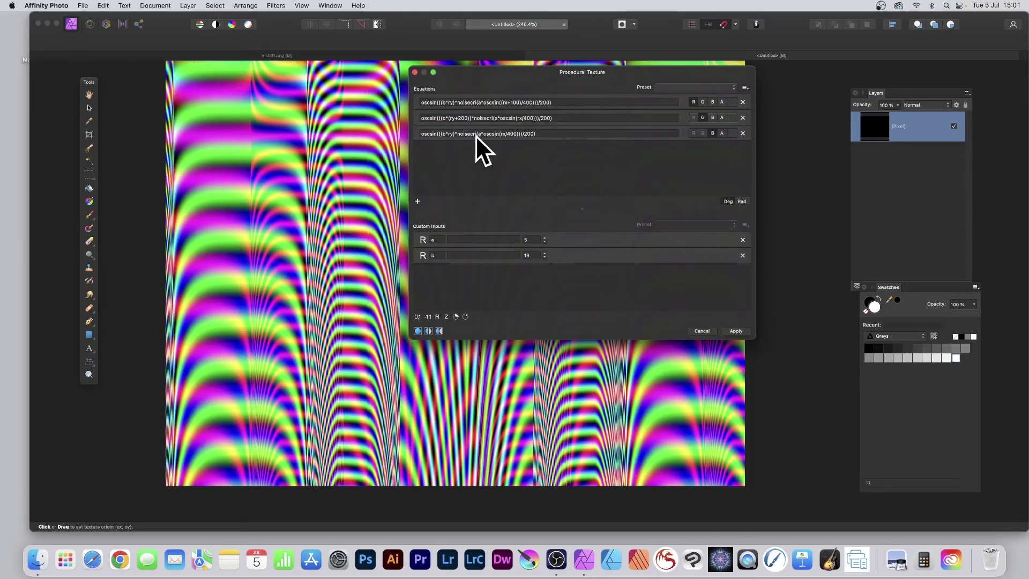
Offset ry by -20 in the blue equation.
left_click(449, 134)
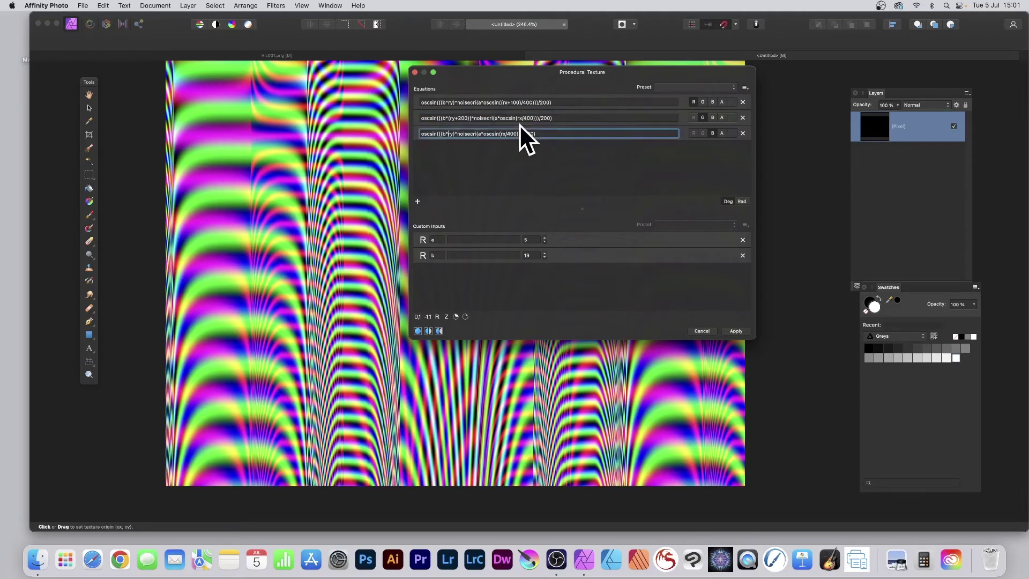
type("(")
left_click(457, 133)
type("-20)")
key("Return")
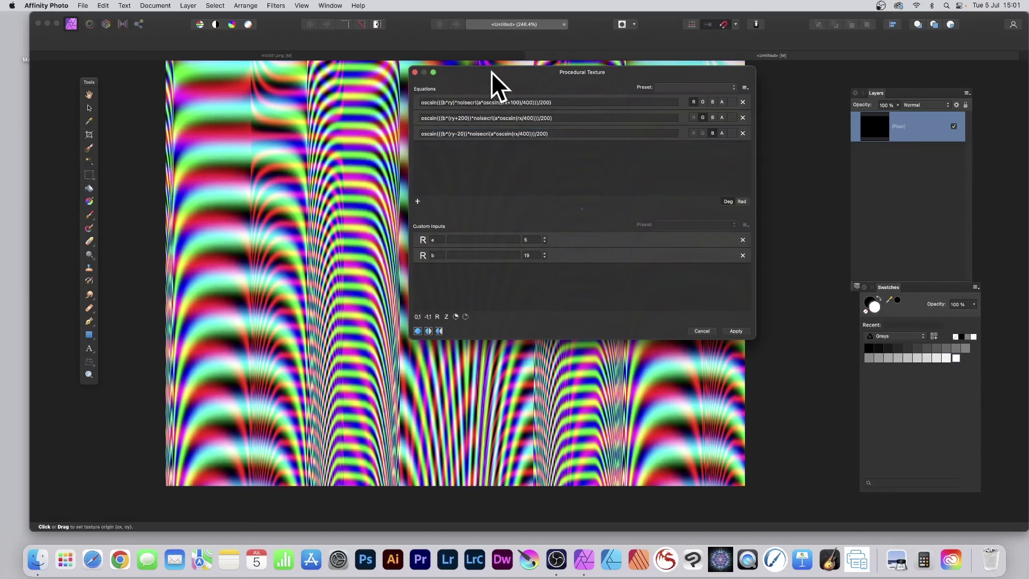
left_click_drag(491, 74, 538, 83)
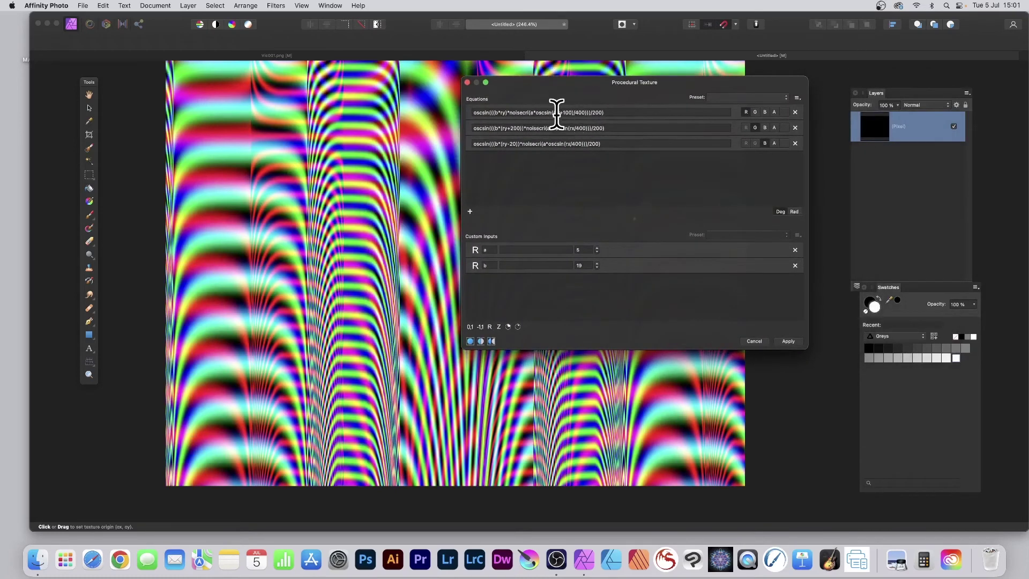
Change the first equation's divisor from 200 to 100 and the second's to 400.
left_click(595, 113)
key("BackSpace")
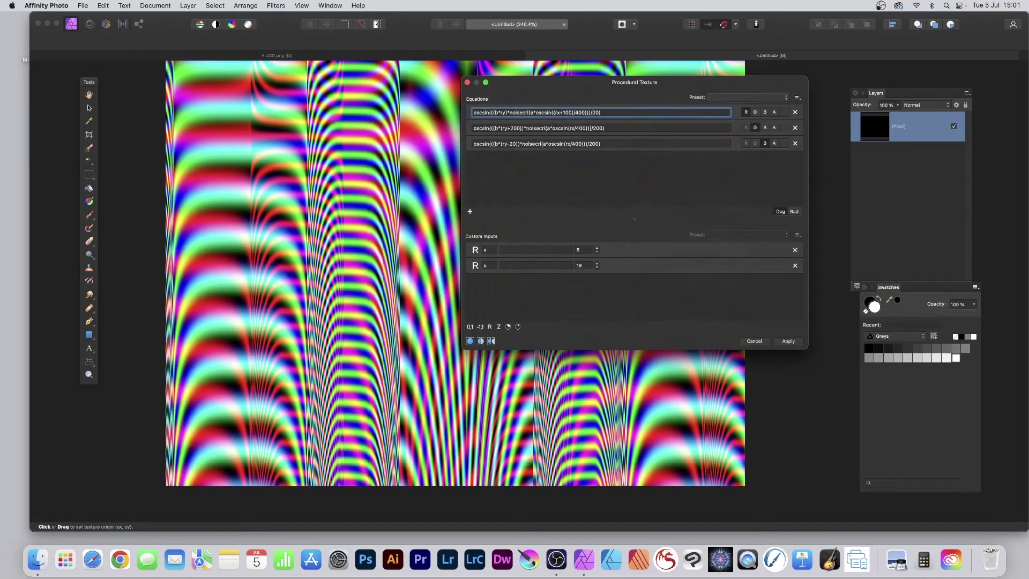
type("1")
key("Return")
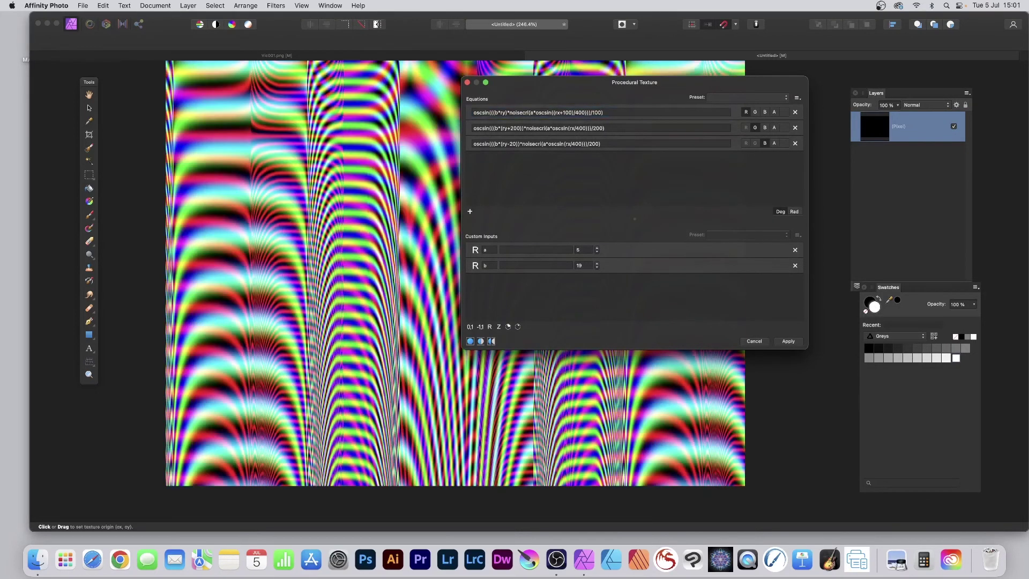
left_click(596, 129)
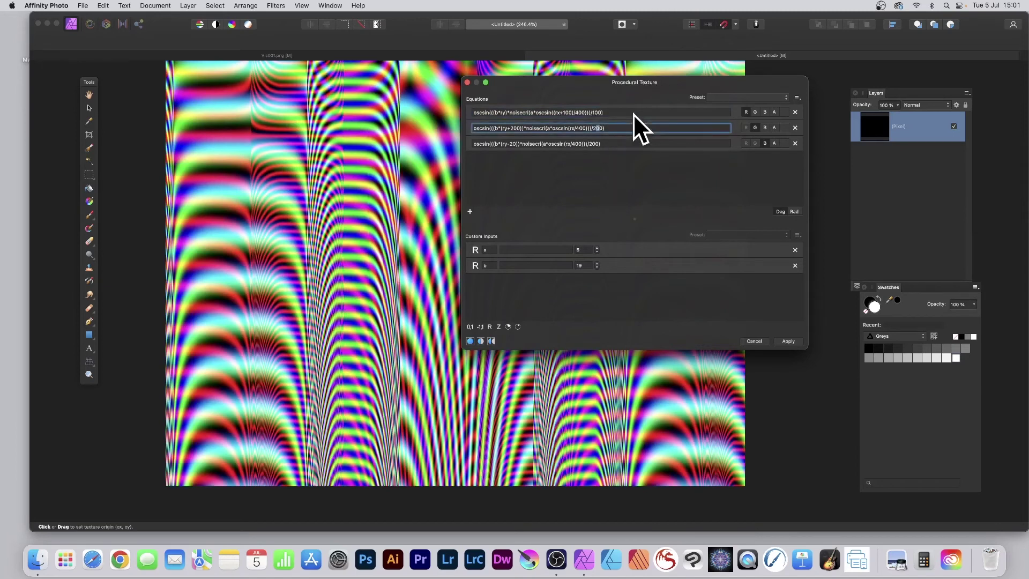
key("Left")
type("4")
key("Return")
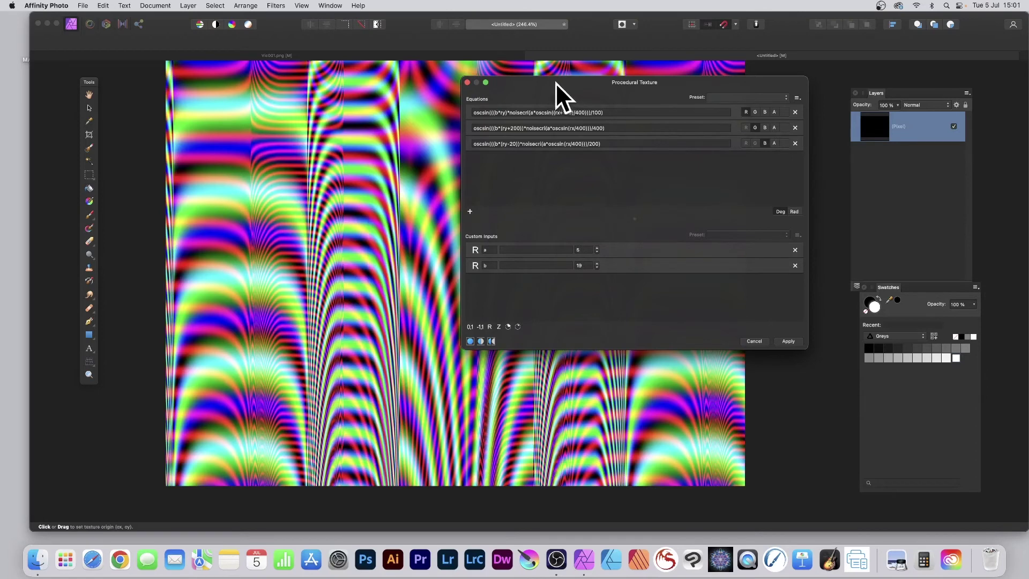
left_click_drag(559, 85, 481, 91)
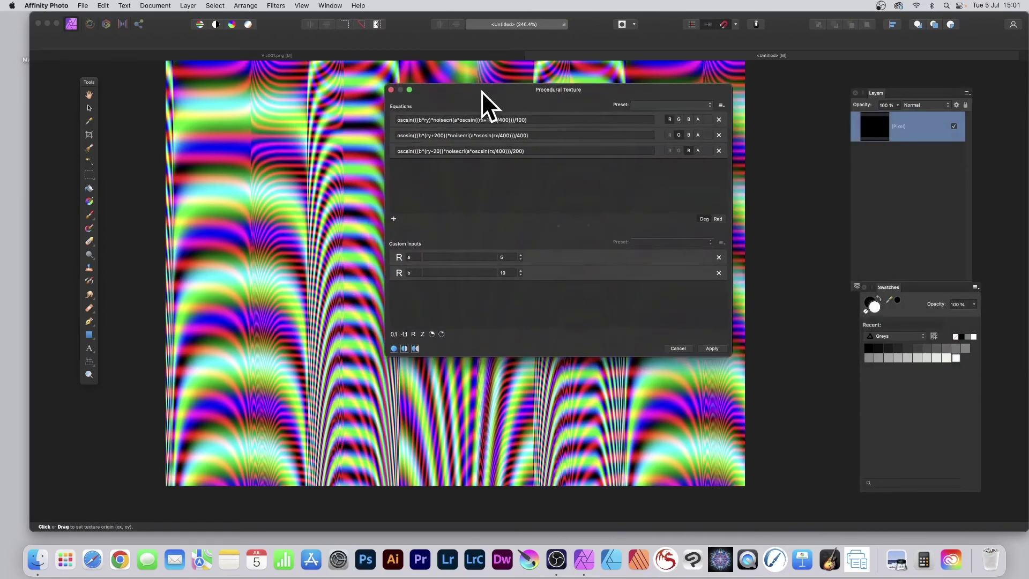
Save the three-equation texture as preset 'Noise 6' and apply it to the pixel layer.
left_click(657, 104)
left_click(661, 95)
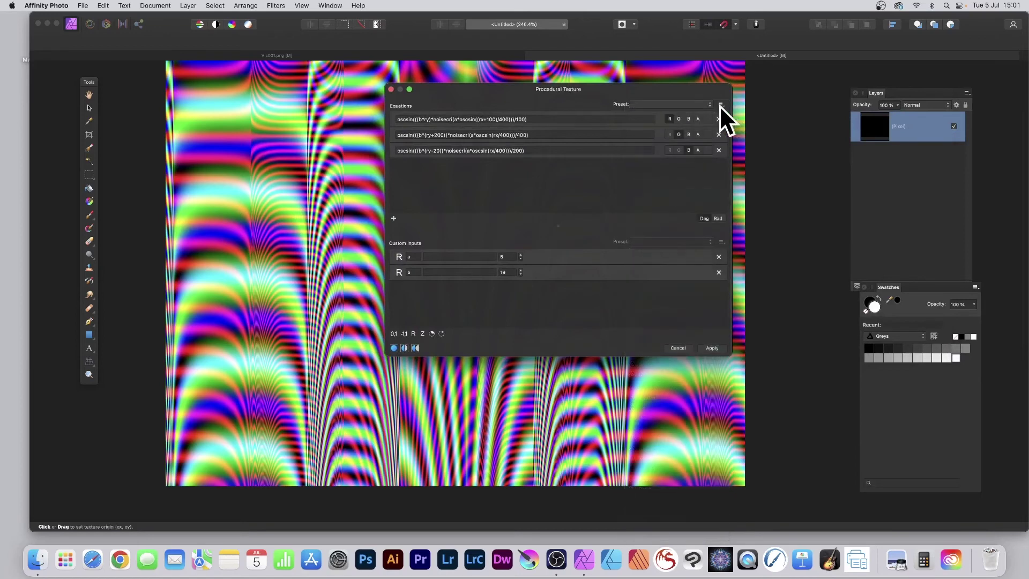
left_click(721, 104)
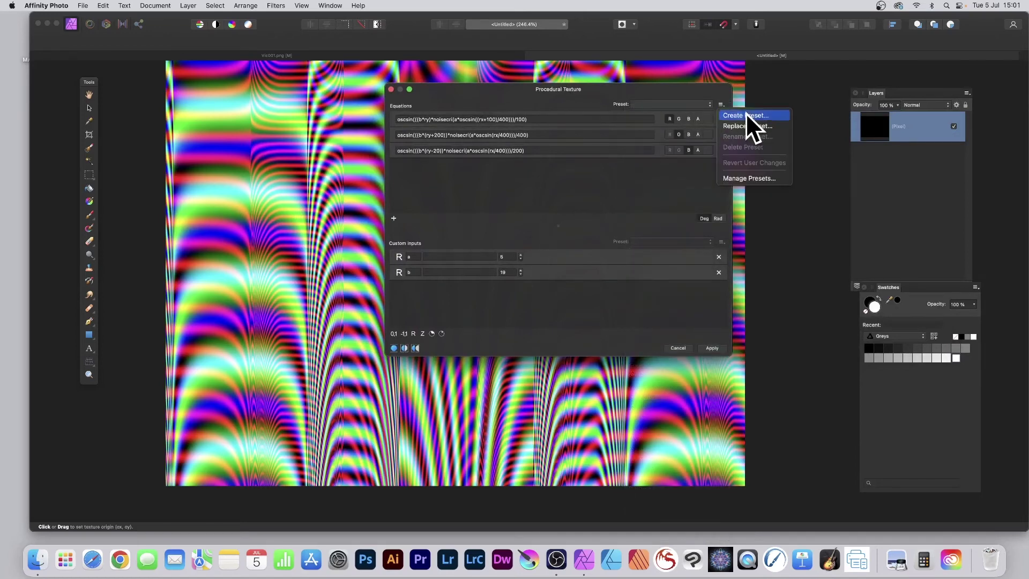
left_click(745, 113)
type("Noise 6")
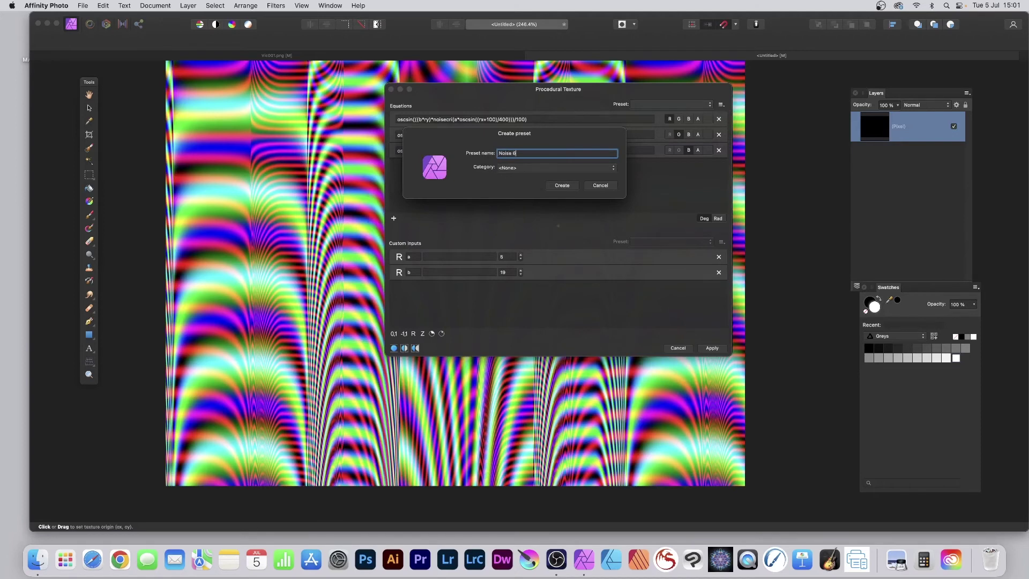
left_click(561, 185)
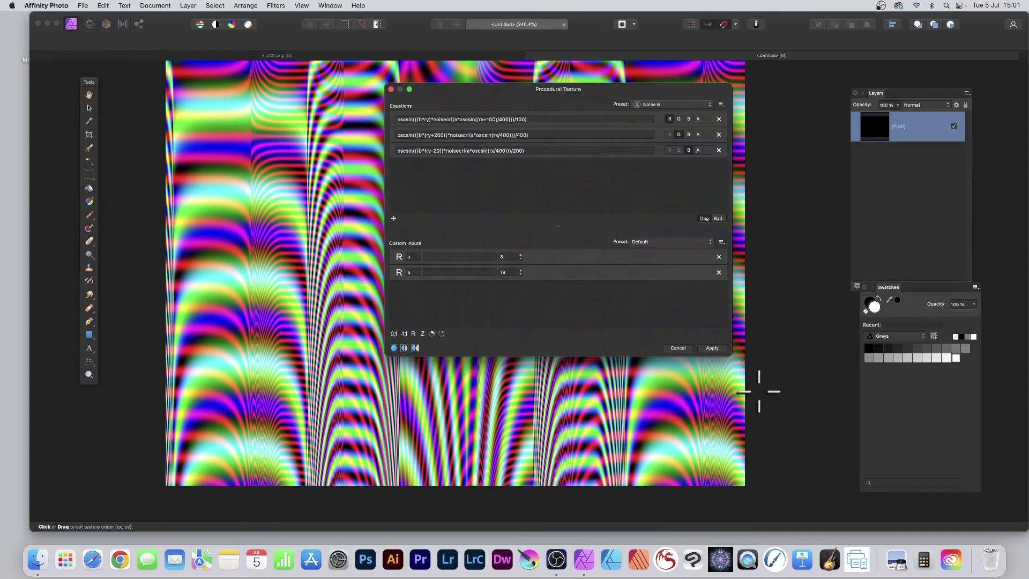
left_click(715, 348)
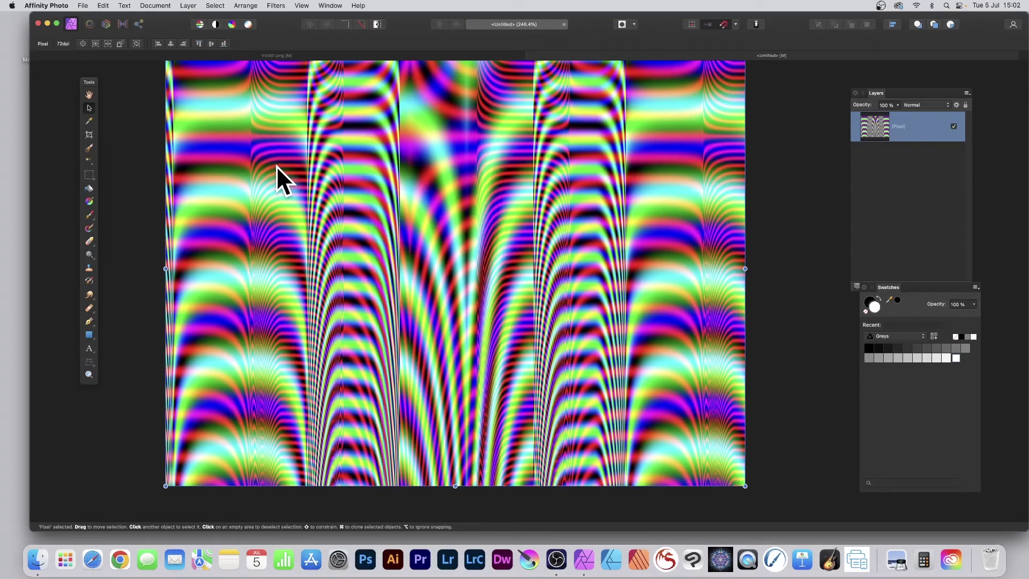
Add a live Procedural Texture filter layer and load the Noise 6 preset.
left_click(188, 6)
mouse_move(236, 151)
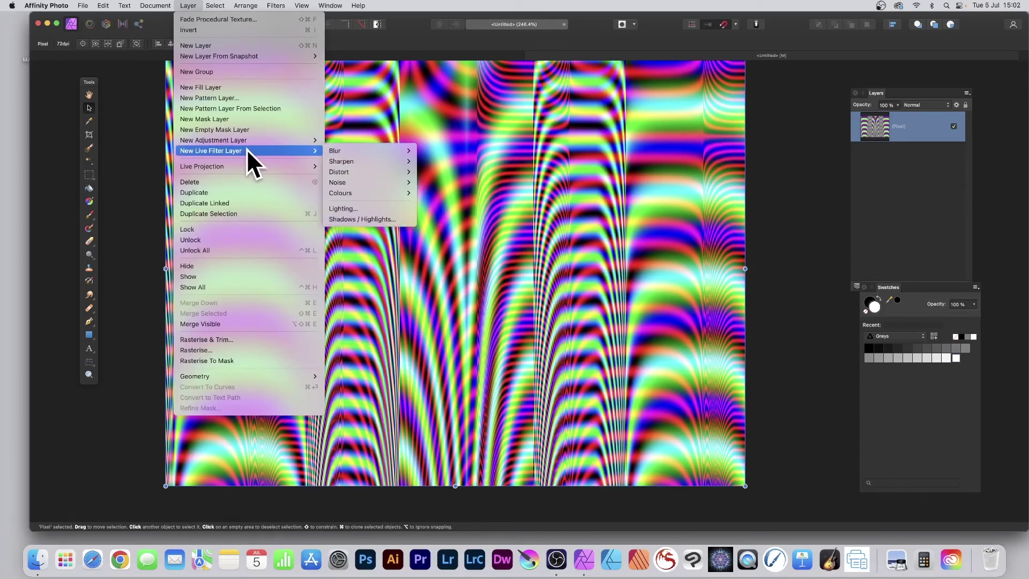
mouse_move(338, 193)
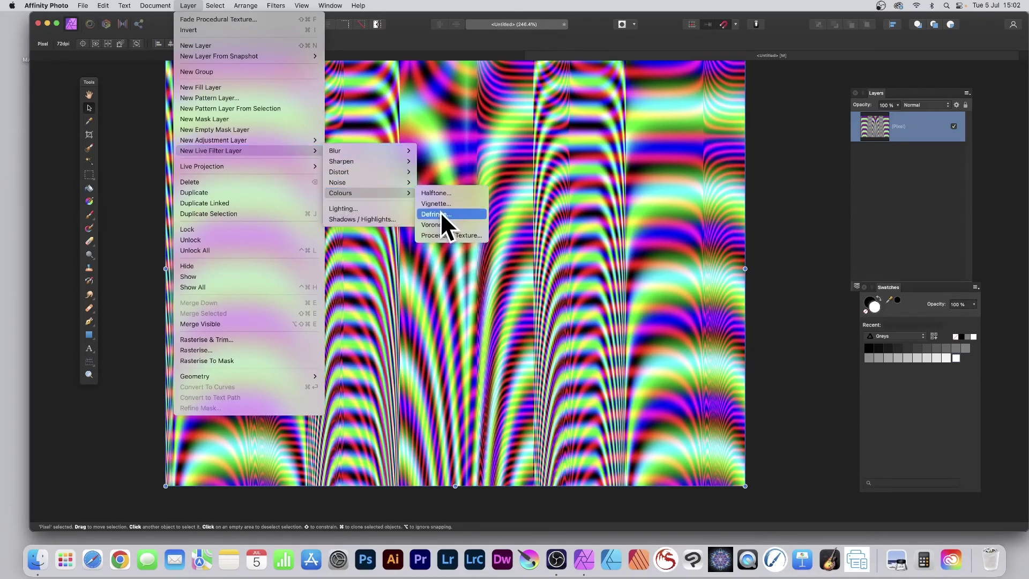
left_click(434, 231)
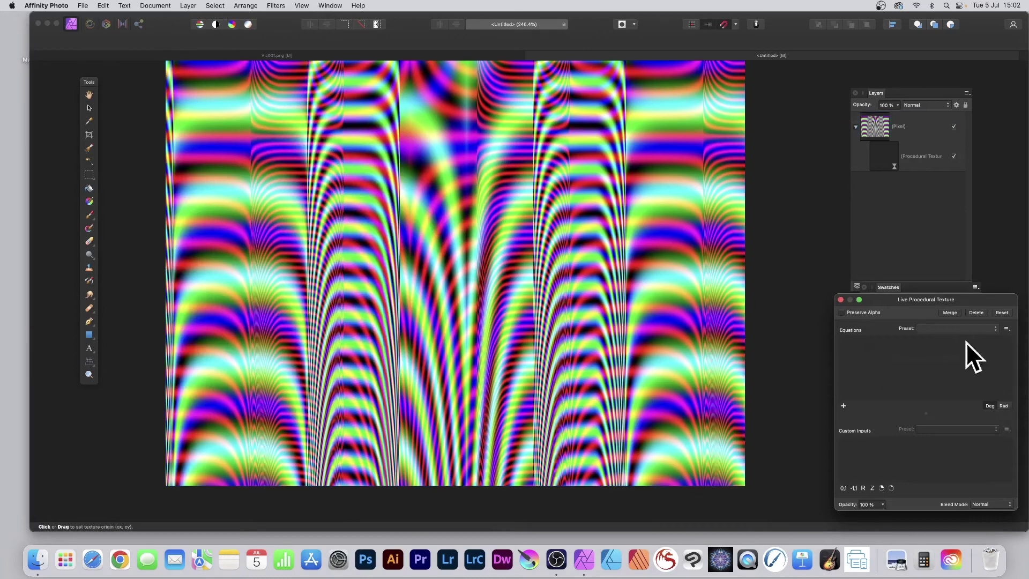
left_click_drag(912, 299, 460, 133)
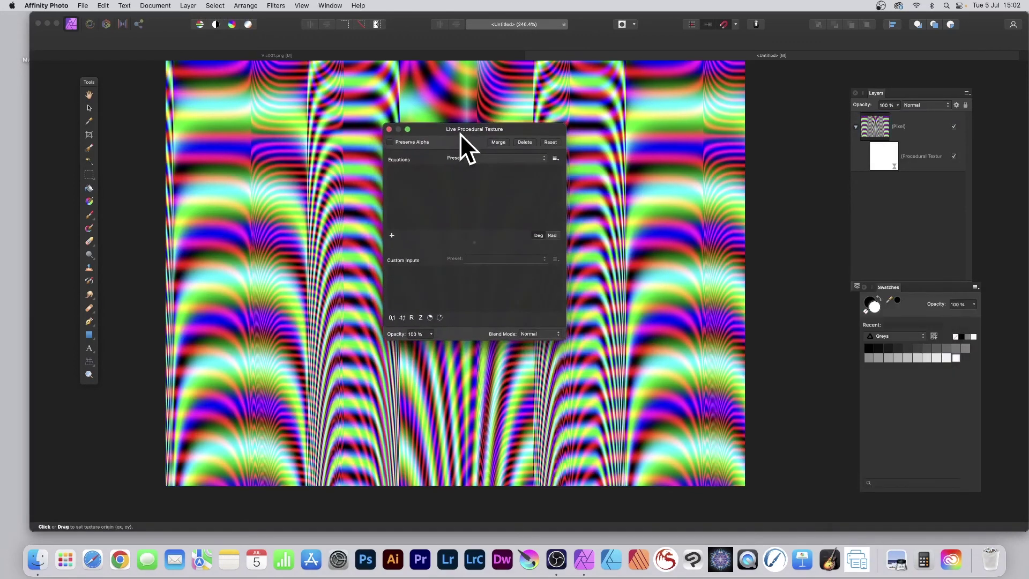
left_click(496, 160)
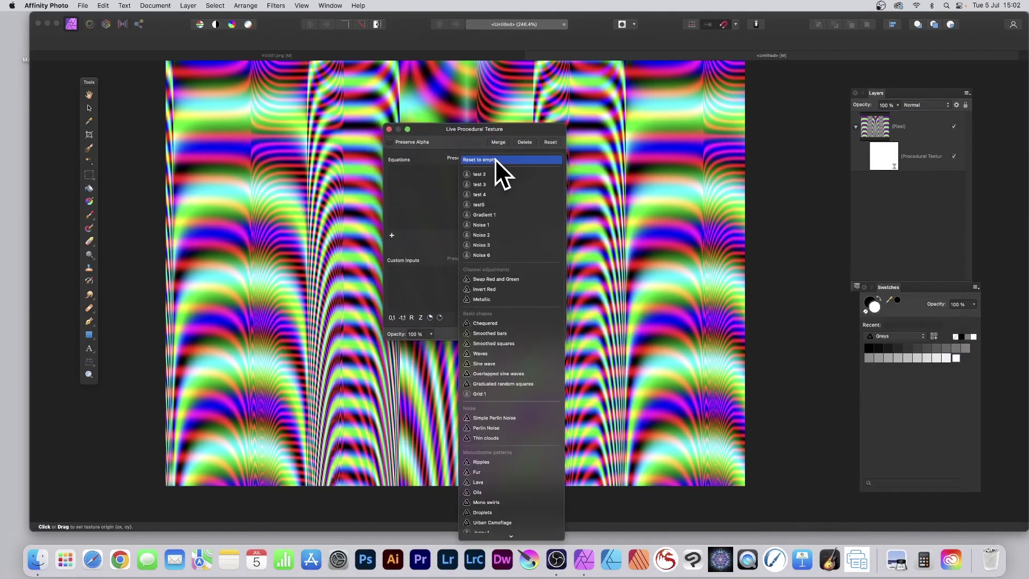
left_click(491, 252)
left_click_drag(438, 128, 510, 115)
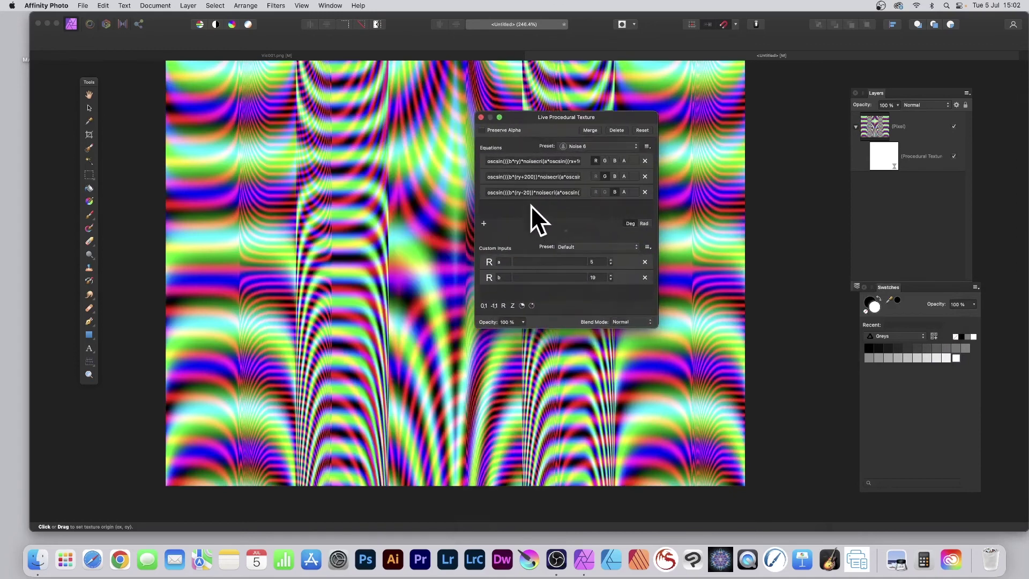
Nudge custom input a down to 3 and back up to 5.
left_click(611, 261)
left_click(610, 264)
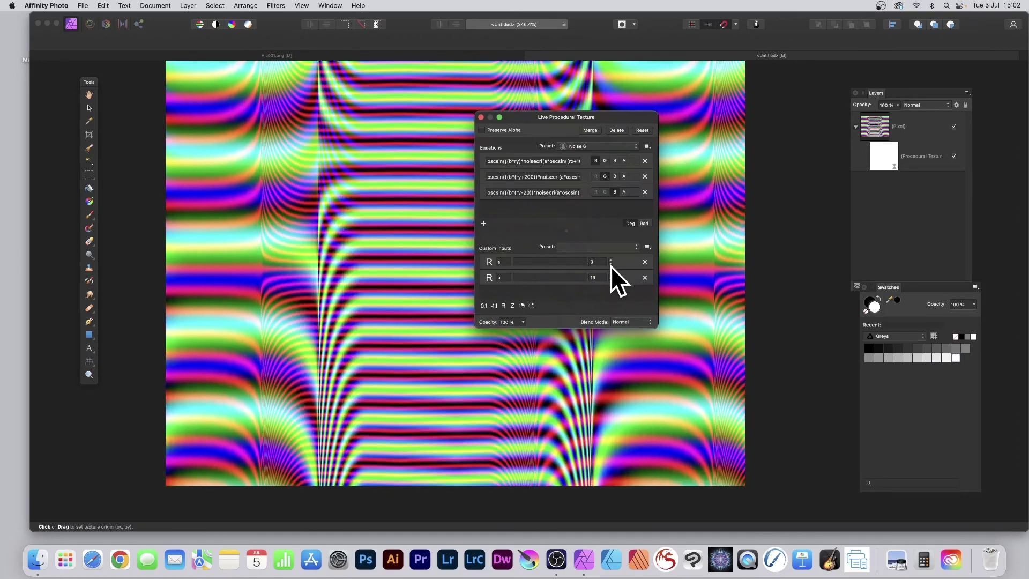
left_click(610, 260)
left_click(611, 260)
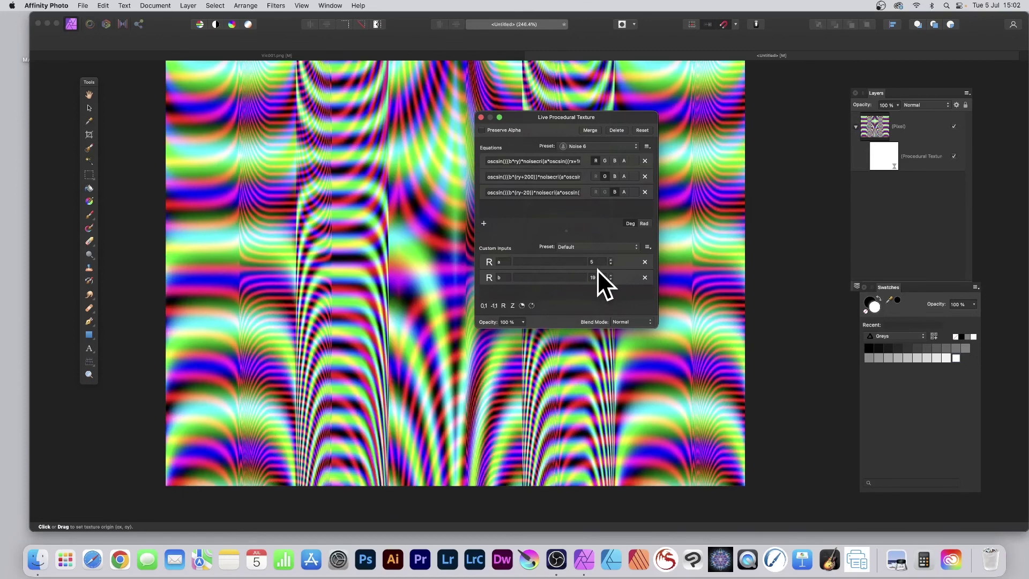
left_click(623, 319)
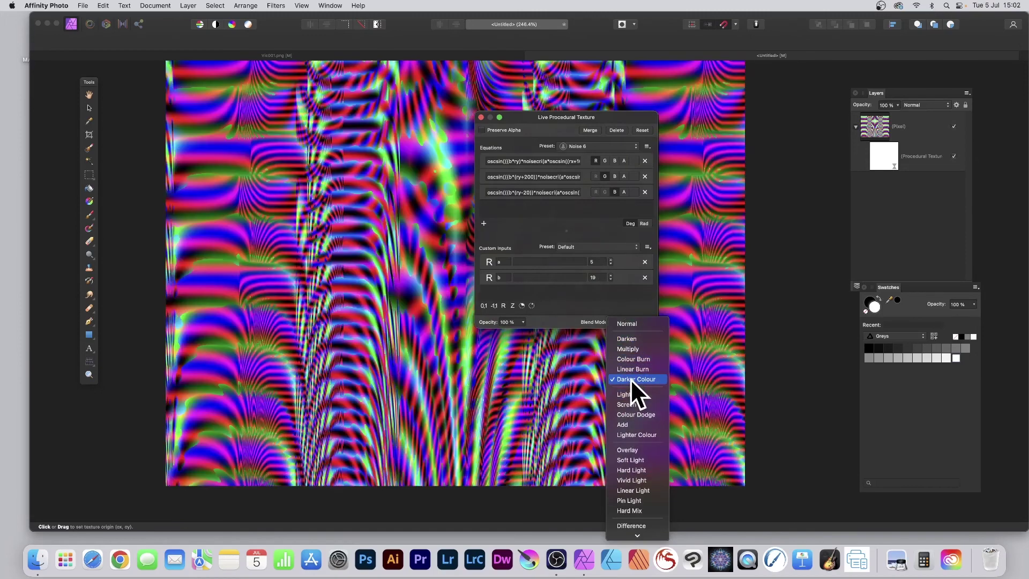
Try Darker Colour, then switch the Noise 6 live texture layer to Difference blend and close its settings.
left_click(635, 379)
left_click_drag(525, 115, 160, 94)
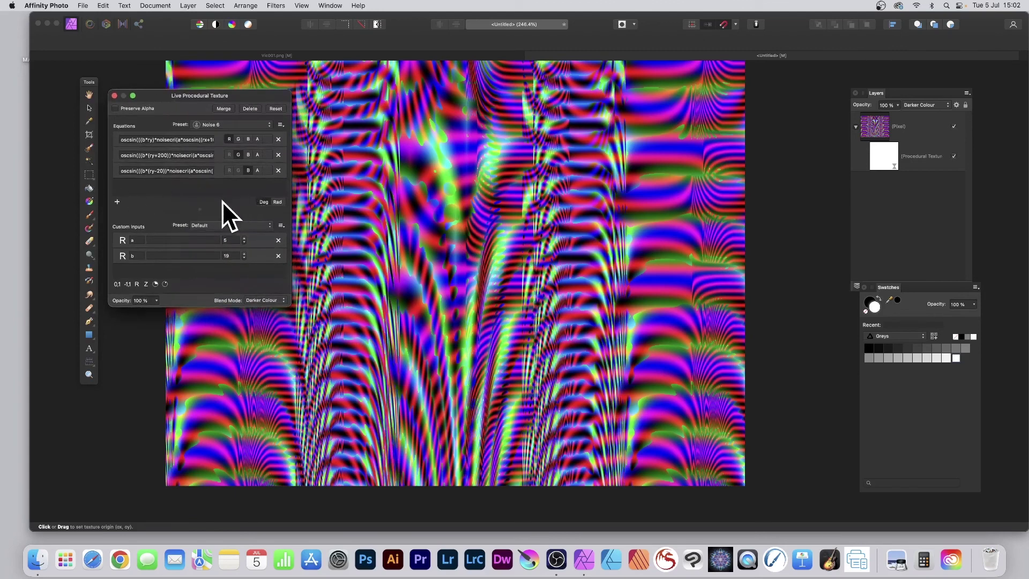
left_click(263, 301)
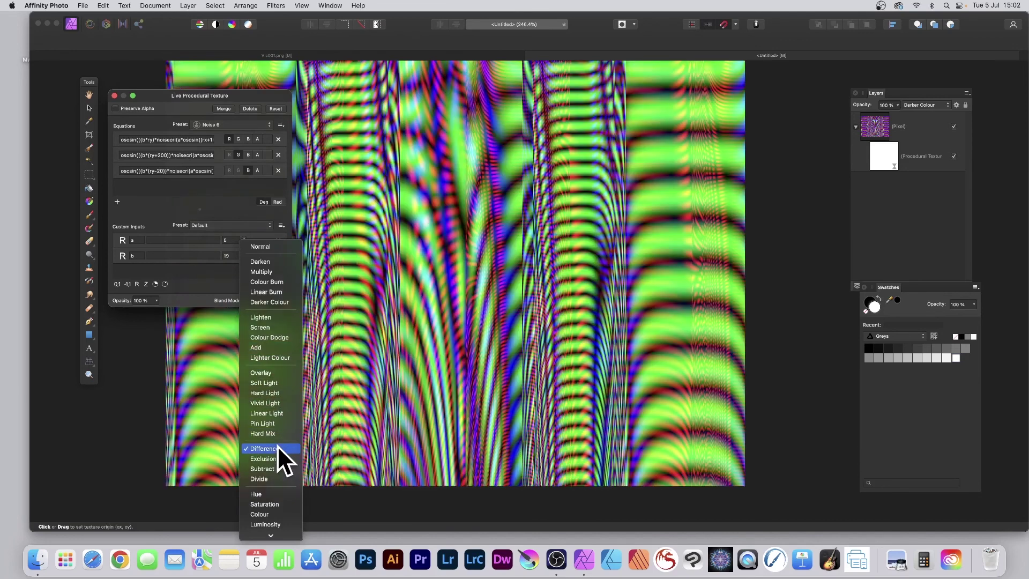
left_click(278, 446)
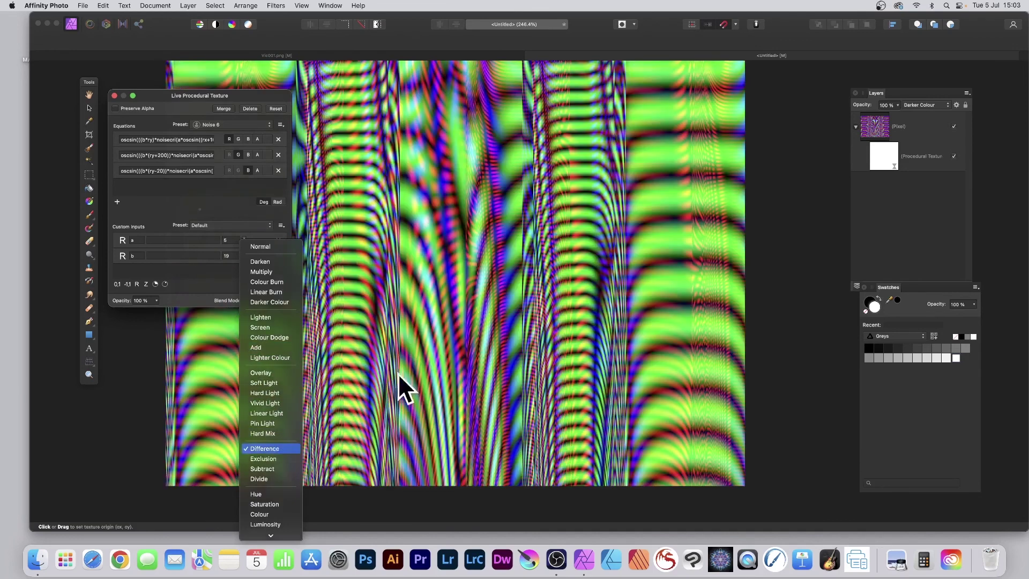
left_click(114, 96)
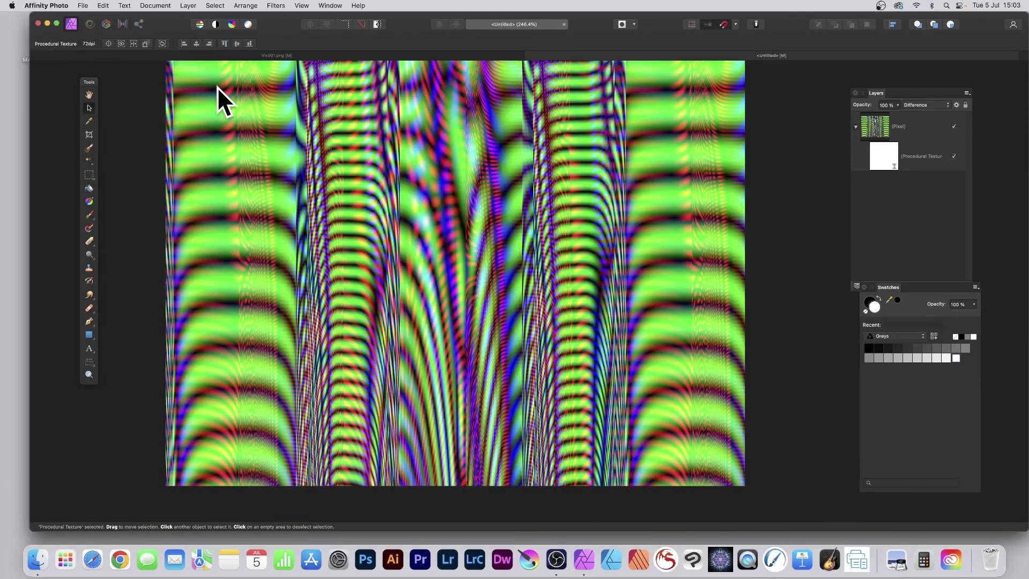